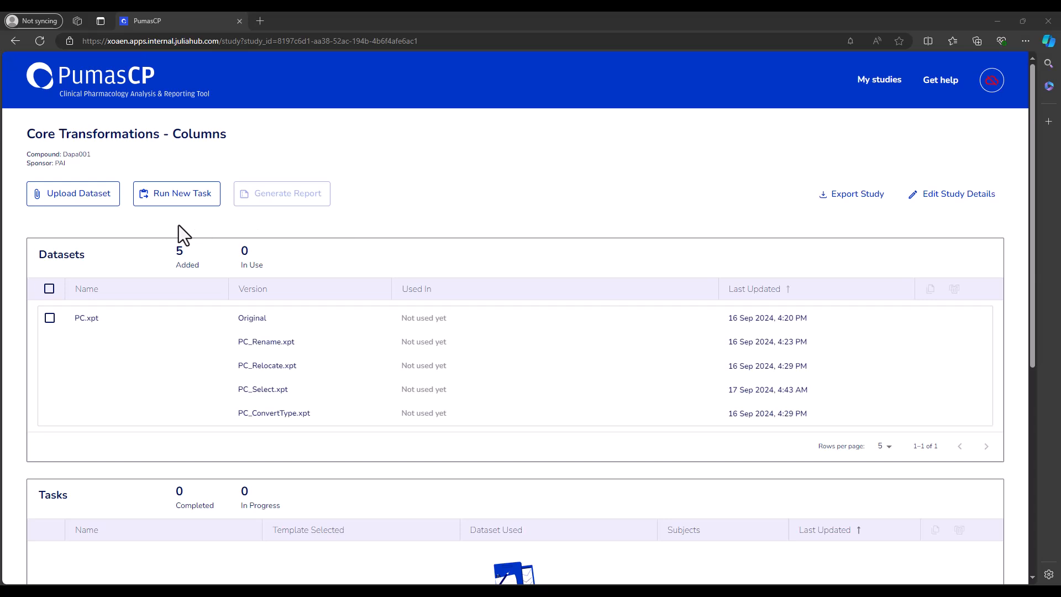
# - Open the PC_Select copy in the Core Transformations - Columns study and add a Select Columns step
pyautogui.click(879, 81)
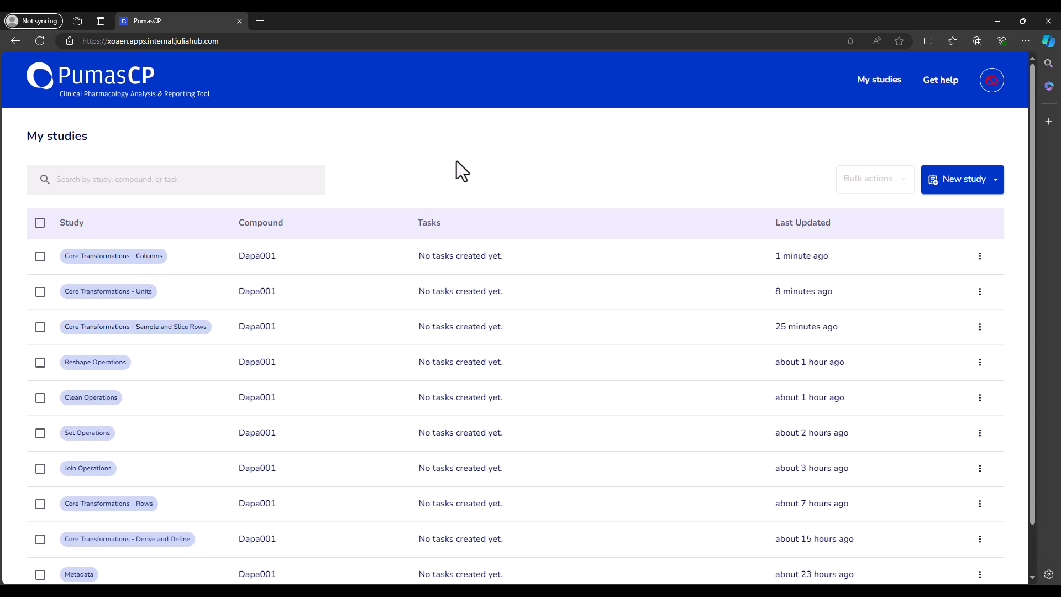
pyautogui.click(145, 264)
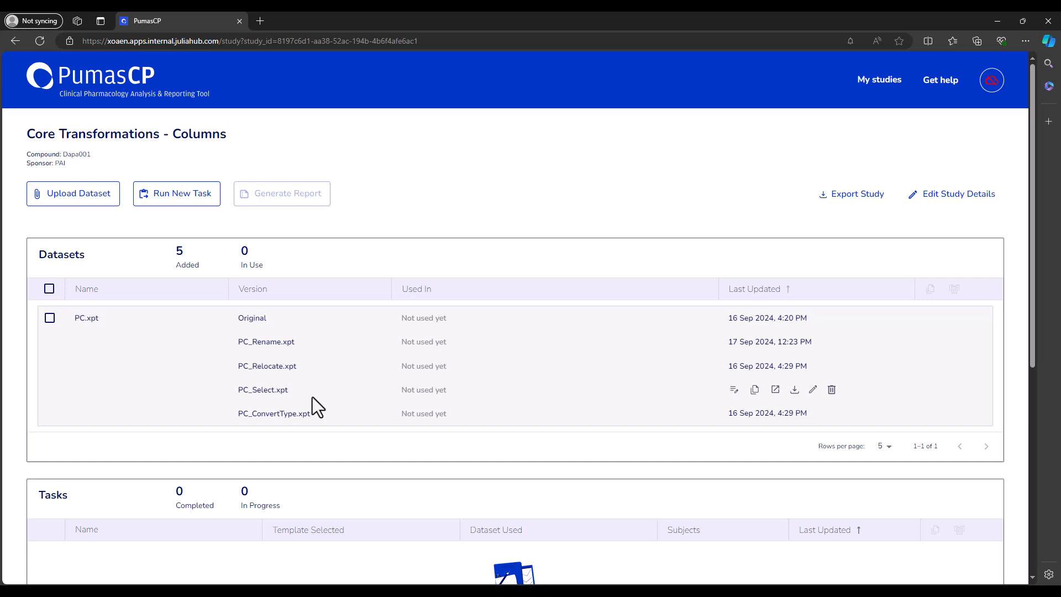
pyautogui.click(813, 390)
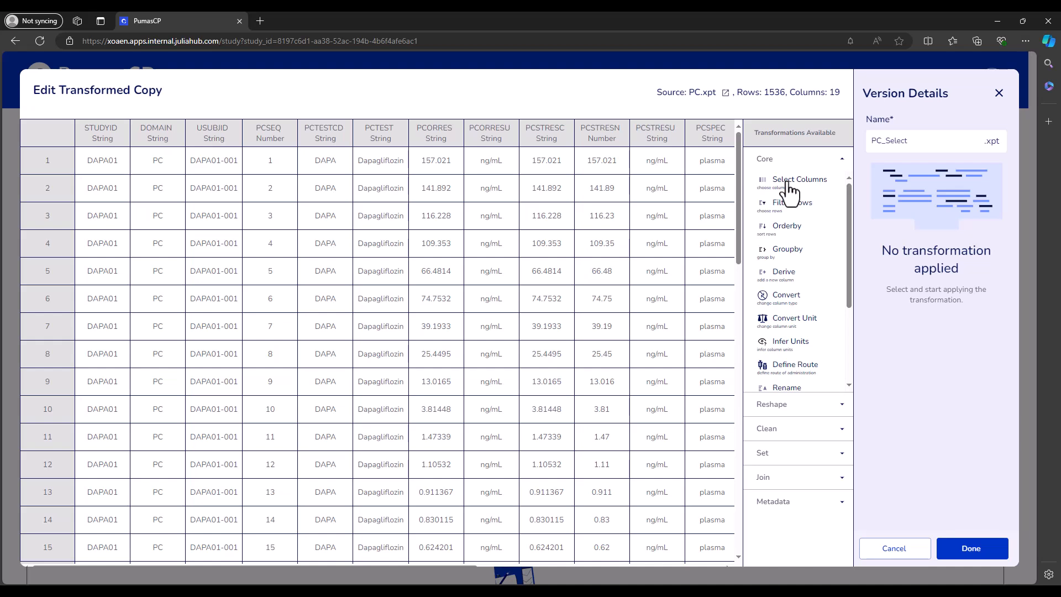
pyautogui.click(784, 157)
pyautogui.click(785, 157)
pyautogui.click(804, 188)
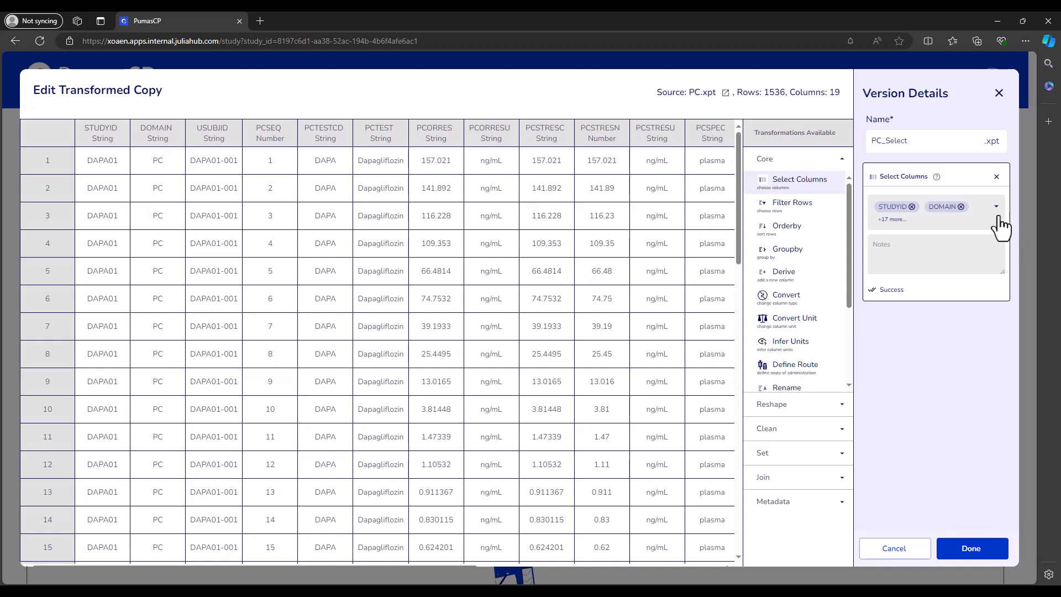
# - Untick PCTPTNUM, PCTPT, PCDY, PCDTC, VISIT, PCLLOQ, PCSPEC and PCSTRESN, leaving 11 columns
pyautogui.click(996, 207)
pyautogui.scroll(-5, 939, 277)
pyautogui.click(939, 295)
pyautogui.click(929, 274)
pyautogui.click(916, 253)
pyautogui.click(919, 243)
pyautogui.scroll(1, 925, 259)
pyautogui.click(922, 275)
pyautogui.click(917, 256)
pyautogui.click(919, 238)
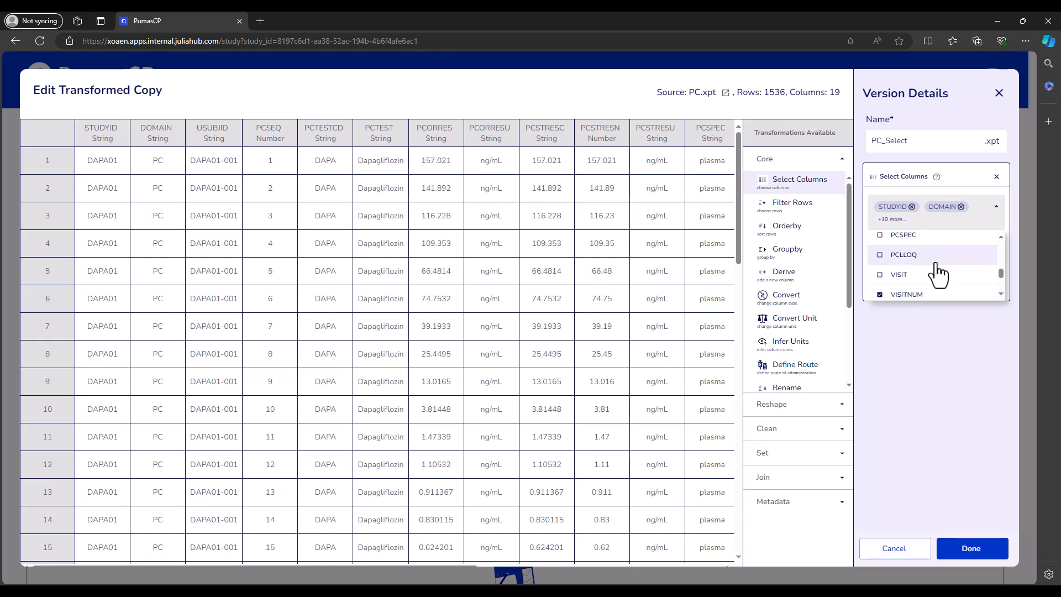
pyautogui.scroll(2, 931, 256)
pyautogui.click(932, 251)
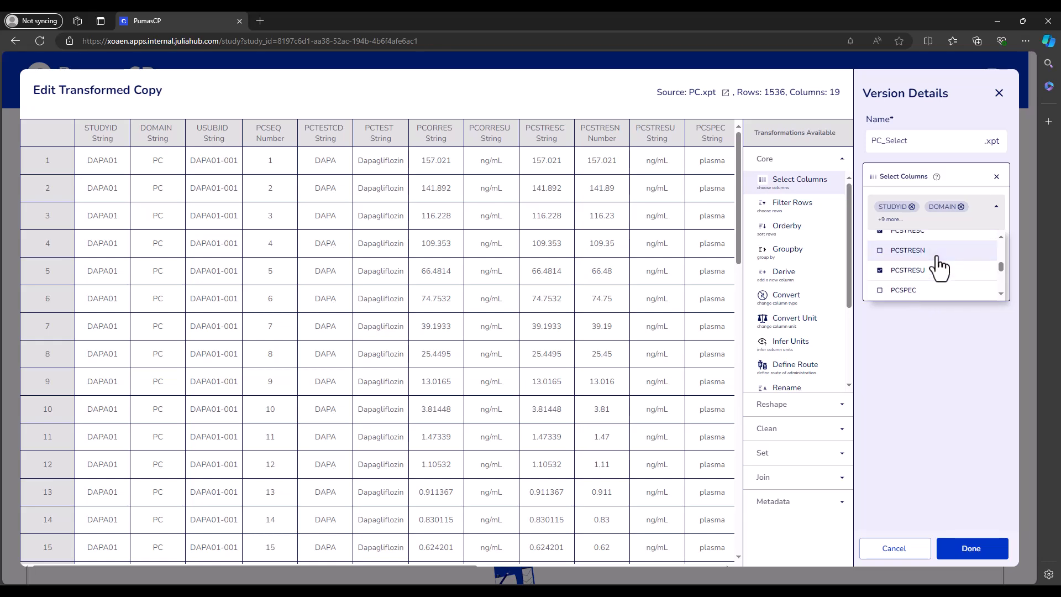
pyautogui.click(936, 332)
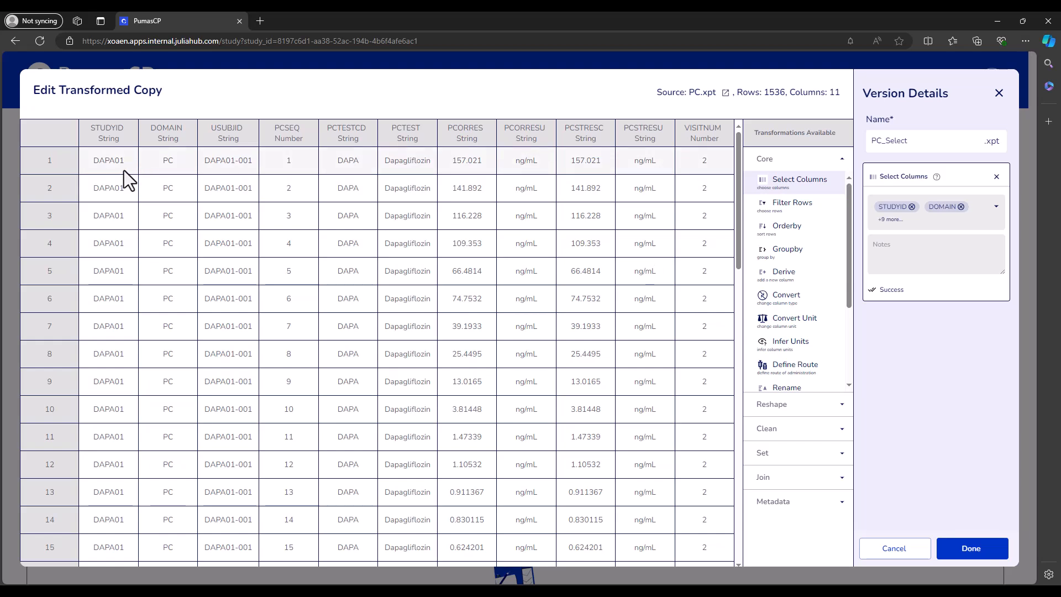
# - Deselect all eleven kept columns, from VISITNUM through STUDYID, so none remain chosen
pyautogui.moveTo(829, 92); pyautogui.dragTo(840, 94)
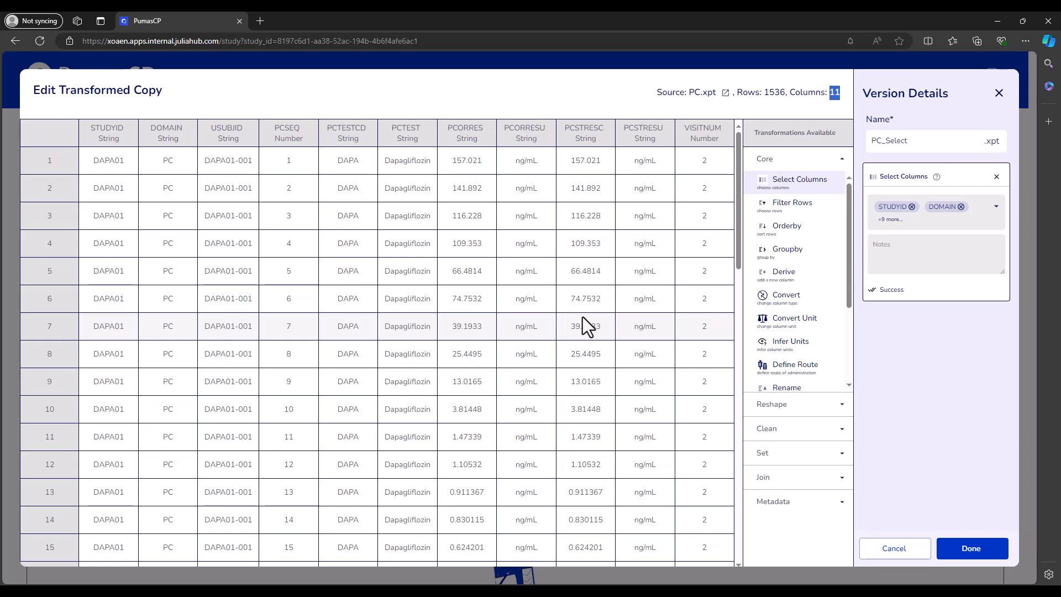
pyautogui.click(987, 211)
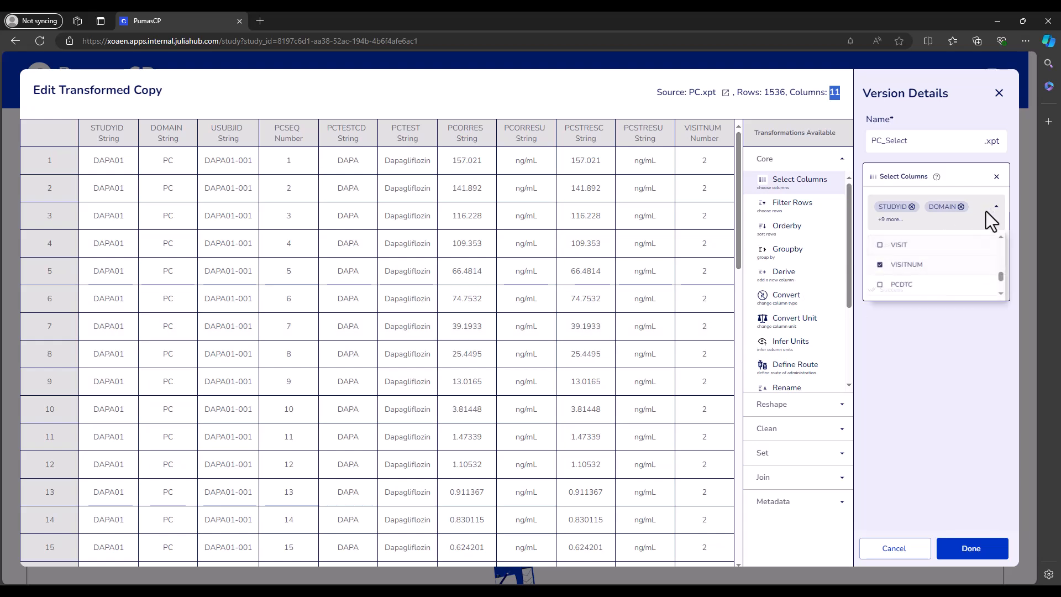
pyautogui.click(901, 262)
pyautogui.click(901, 258)
pyautogui.click(900, 239)
pyautogui.click(901, 240)
pyautogui.click(903, 241)
pyautogui.click(903, 242)
pyautogui.click(903, 242)
pyautogui.click(897, 243)
pyautogui.click(899, 241)
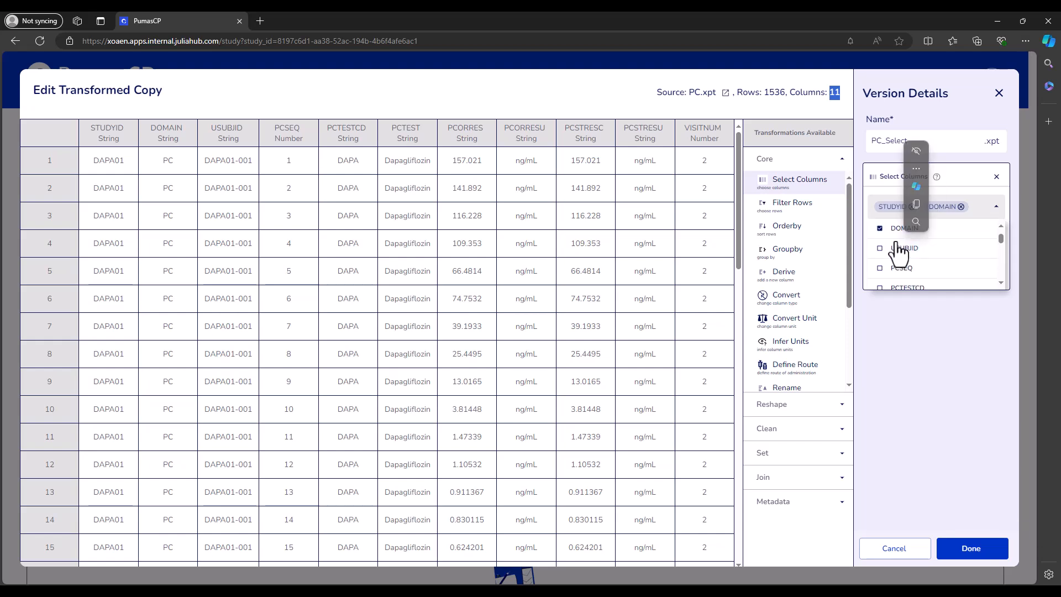
pyautogui.click(893, 235)
pyautogui.click(895, 235)
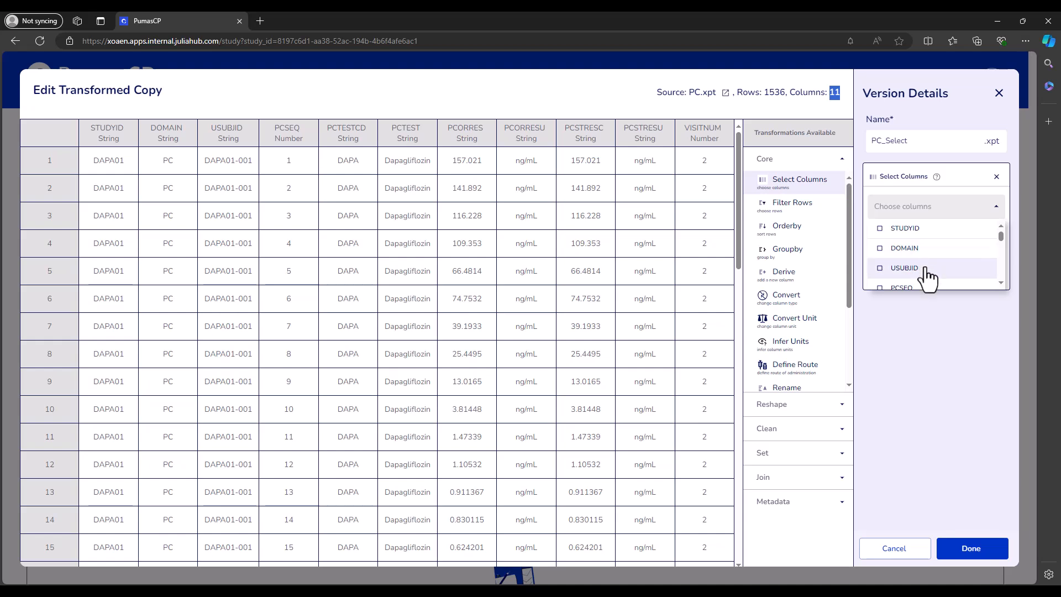
# - Tick only USUBJID, PCSTRESN and VISIT and apply the selection
pyautogui.click(908, 270)
pyautogui.scroll(-3, 923, 276)
pyautogui.scroll(-3, 933, 276)
pyautogui.click(930, 255)
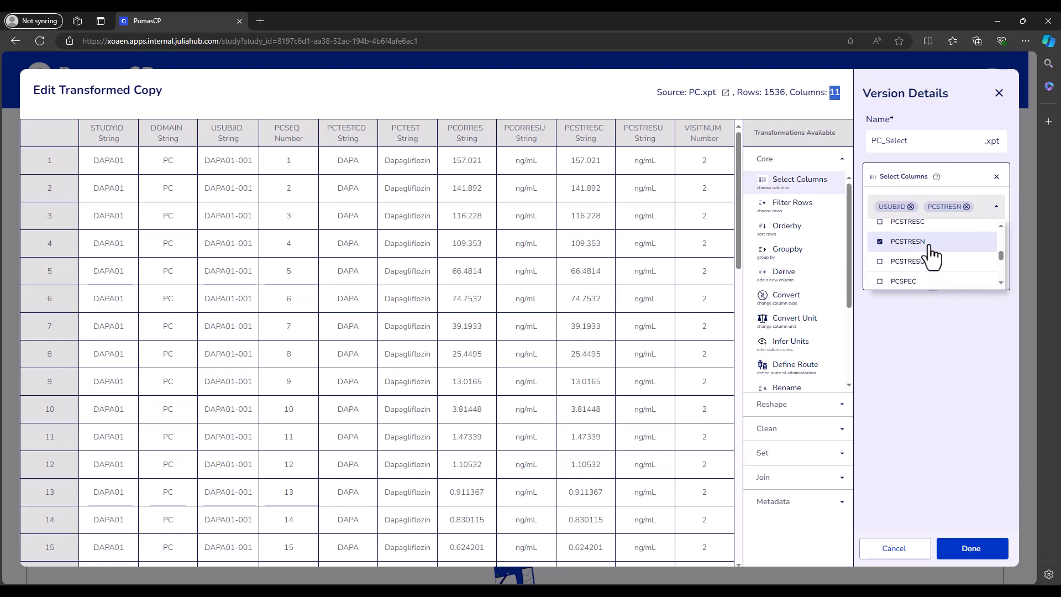
pyautogui.scroll(-3, 932, 266)
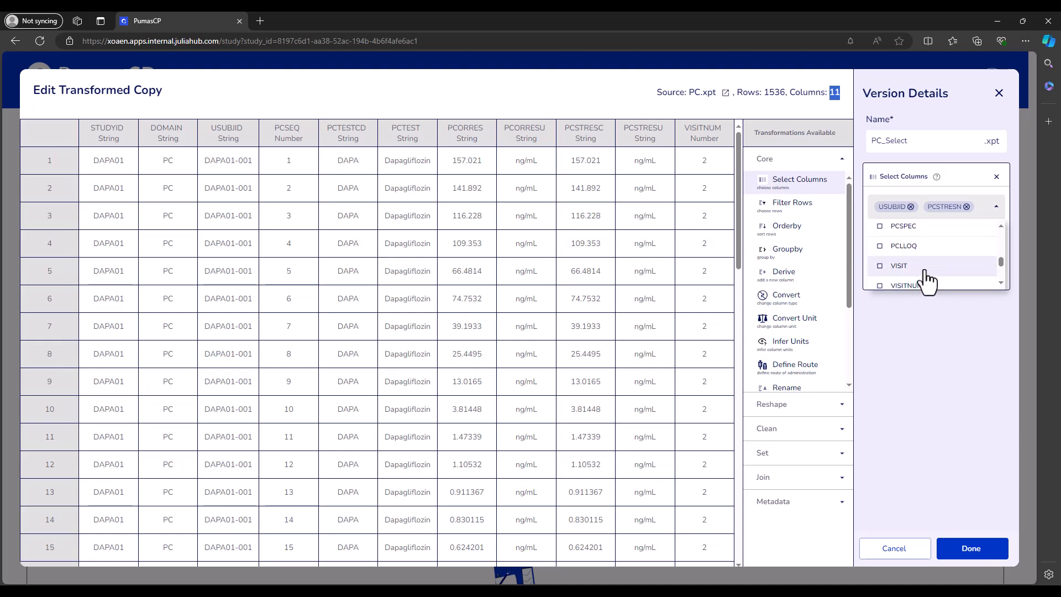
pyautogui.click(924, 271)
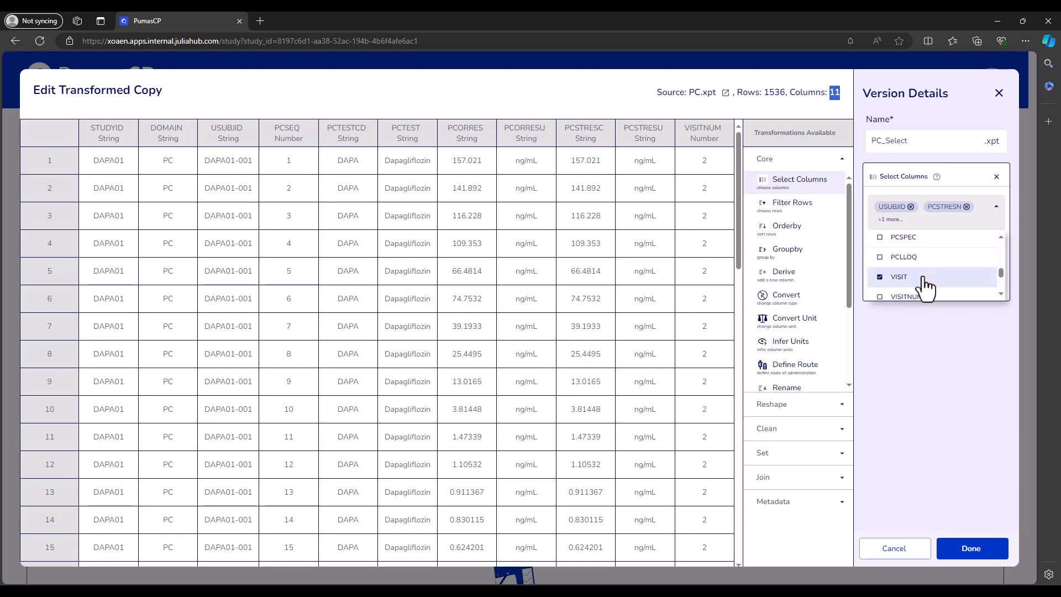
pyautogui.click(923, 335)
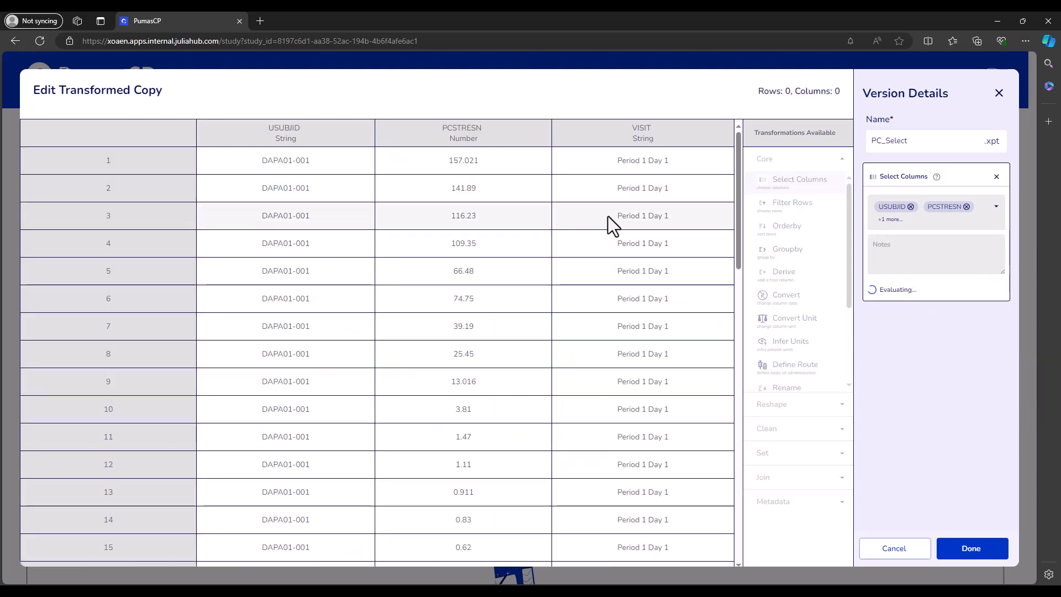
# - Untick VISIT, PCSTRESN and USUBJID to clear the column selection
pyautogui.click(990, 213)
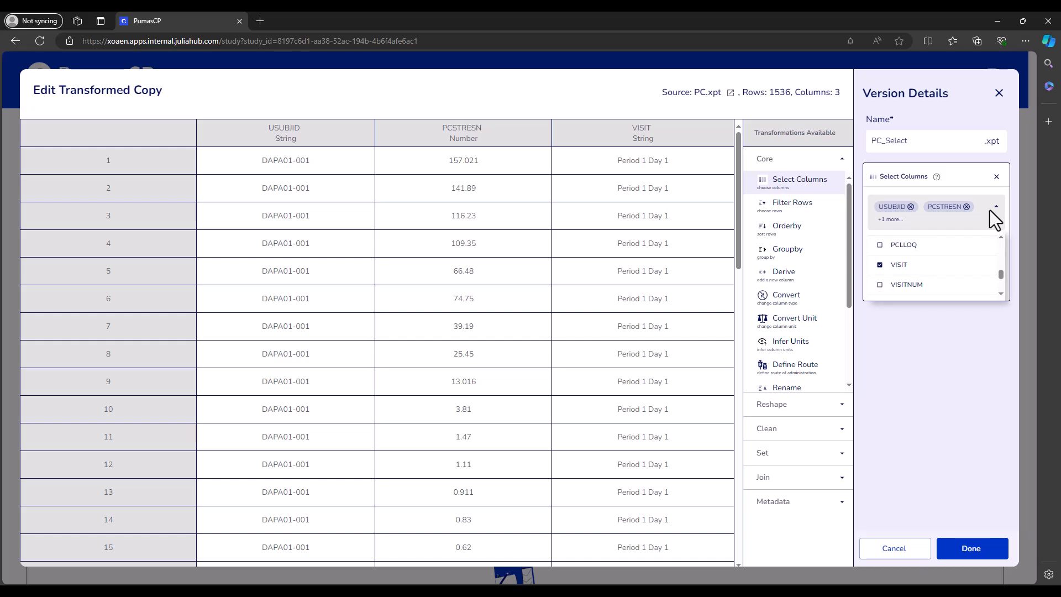
pyautogui.click(924, 271)
pyautogui.scroll(5, 917, 279)
pyautogui.click(904, 256)
pyautogui.scroll(3, 906, 257)
pyautogui.click(897, 265)
pyautogui.scroll(-5, 929, 268)
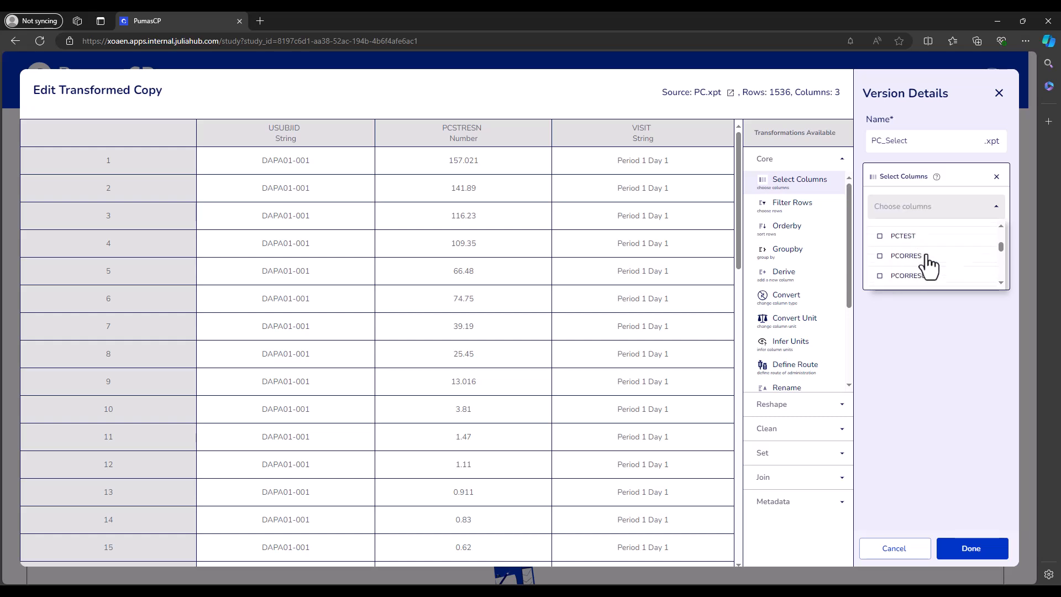
pyautogui.scroll(3, 932, 276)
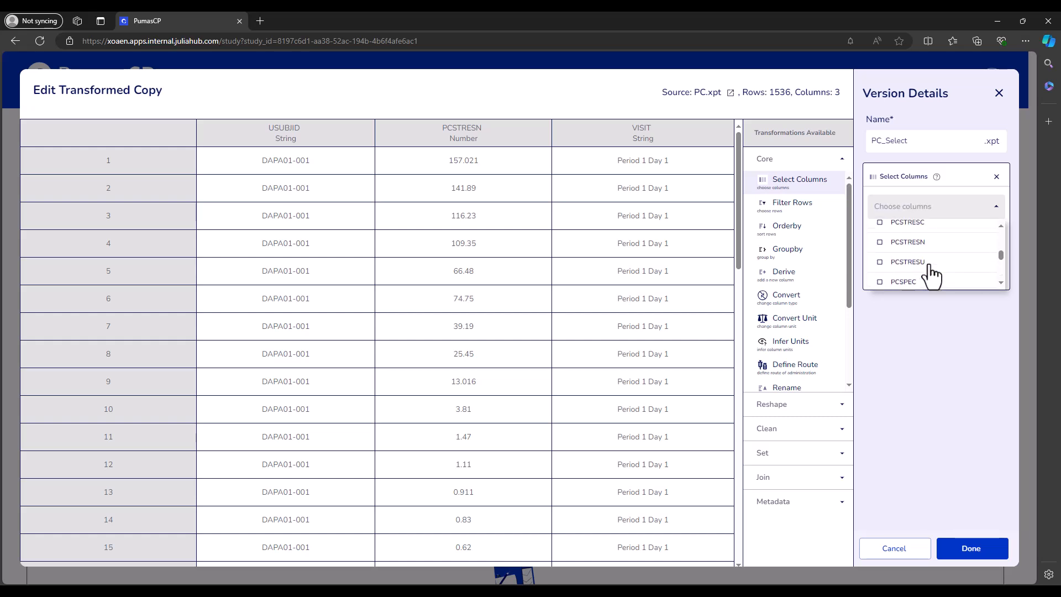
# - Re-tick VISIT, then PCSTRESN, then USUBJID so the columns appear in that order
pyautogui.click(905, 241)
pyautogui.scroll(4, 939, 270)
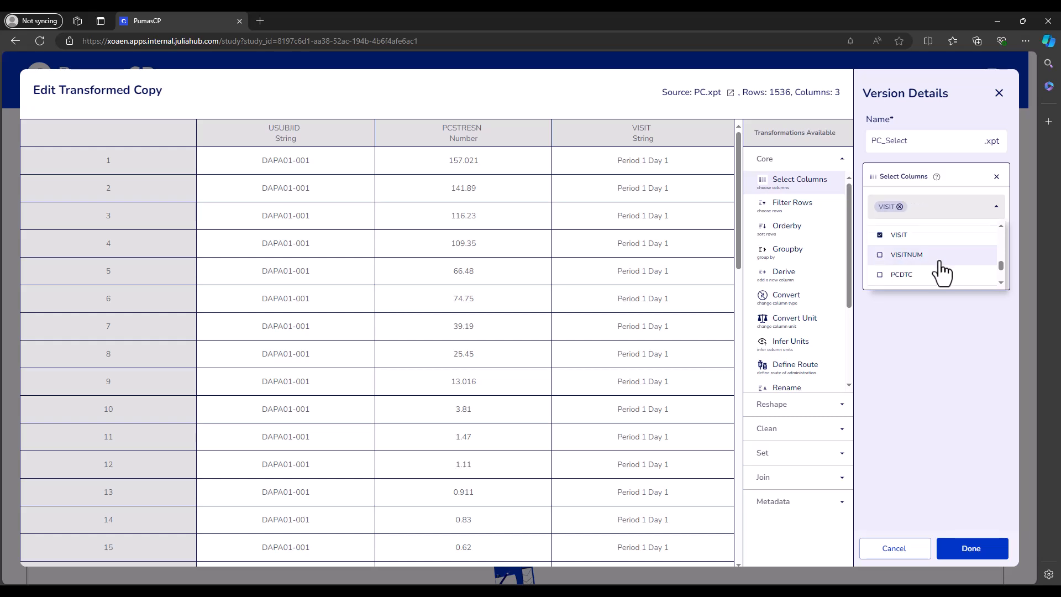
pyautogui.click(932, 265)
pyautogui.scroll(5, 932, 268)
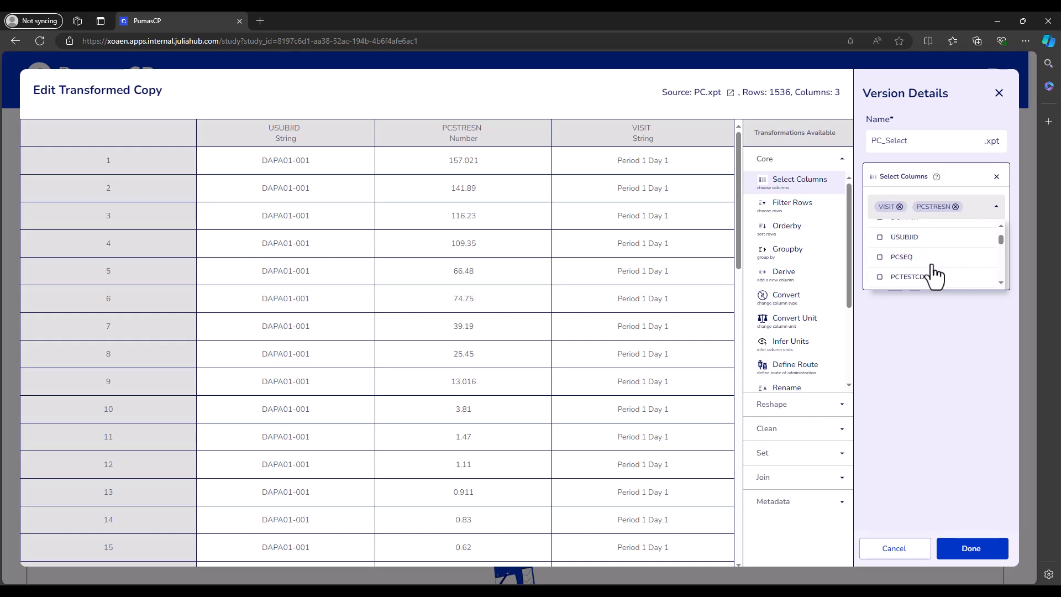
pyautogui.click(930, 271)
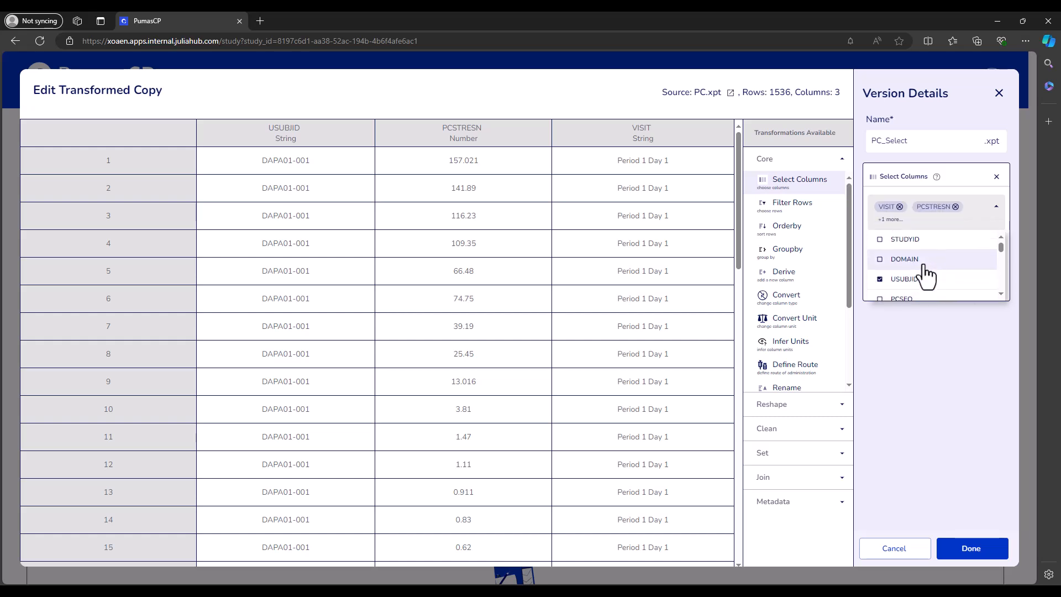
pyautogui.click(916, 334)
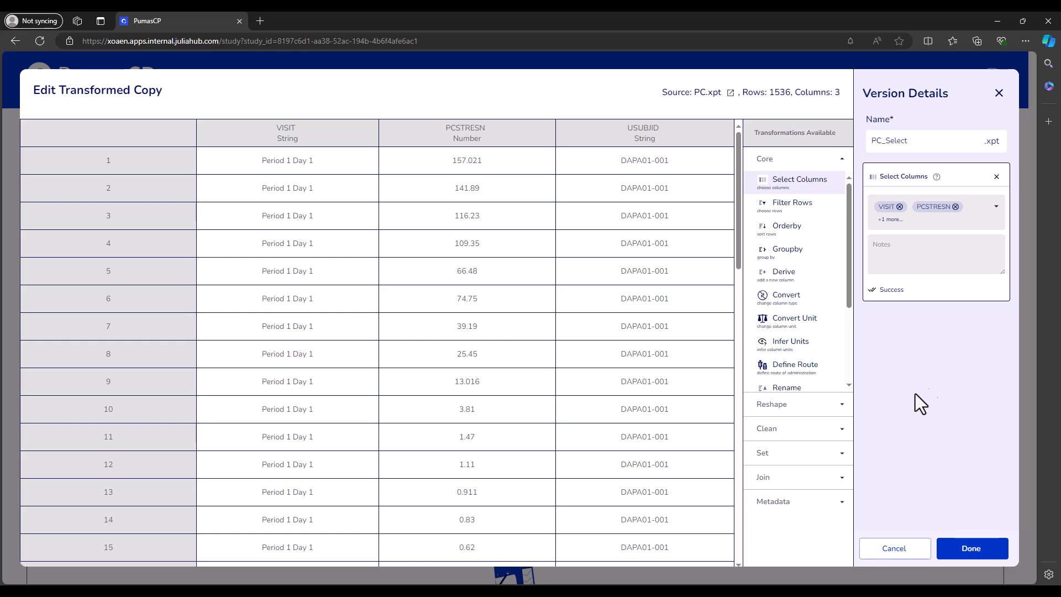
# - Close PC_Select unsaved and open PC_Rename, previewing USUBJID, PCSTRESN and PCSTRESU
pyautogui.click(873, 544)
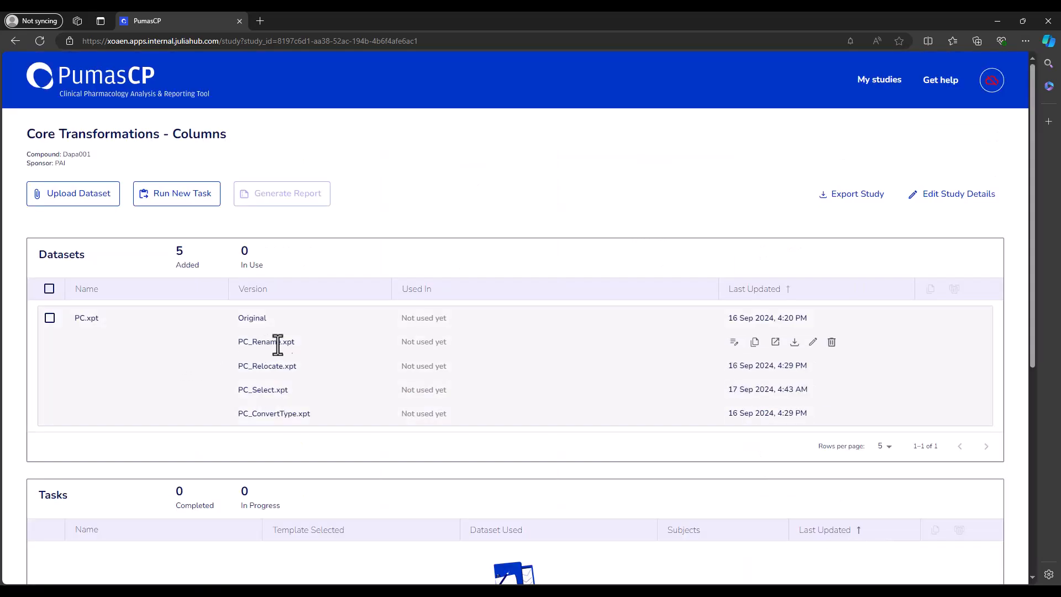
pyautogui.click(813, 343)
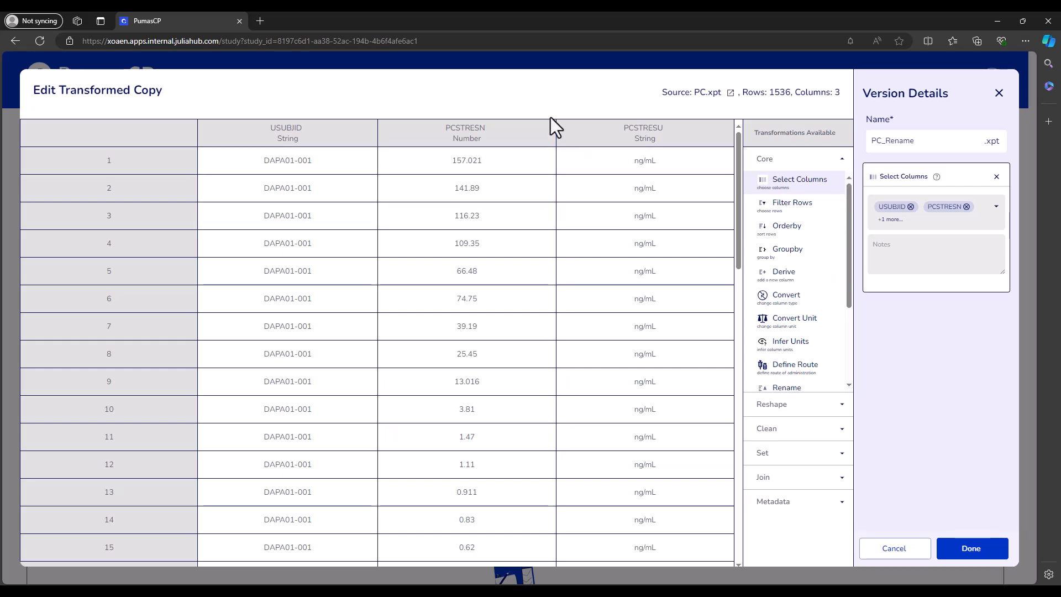
pyautogui.moveTo(448, 130); pyautogui.dragTo(489, 131)
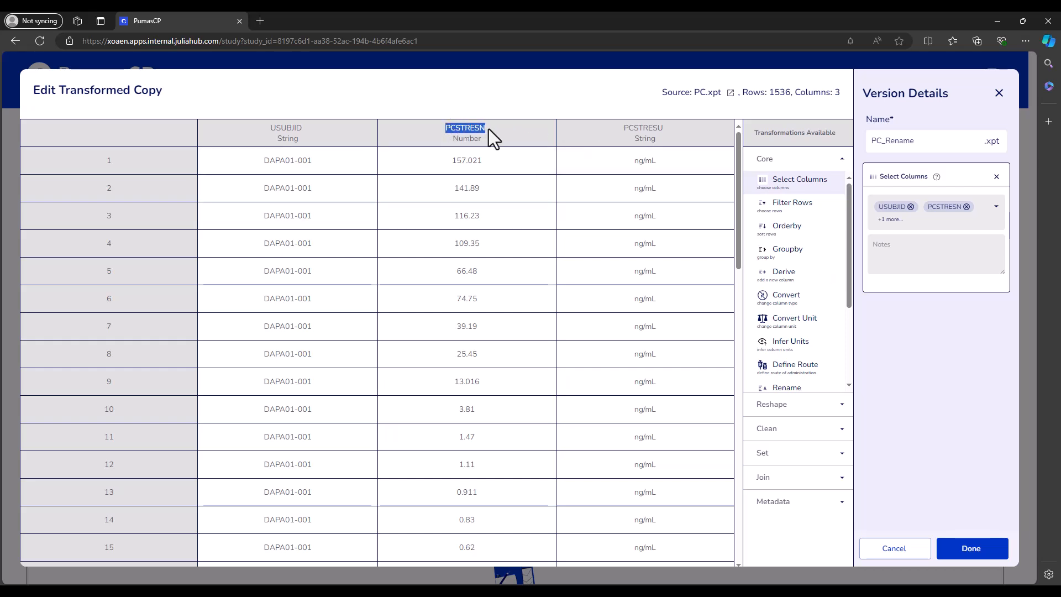
pyautogui.click(519, 175)
pyautogui.scroll(-3, 805, 339)
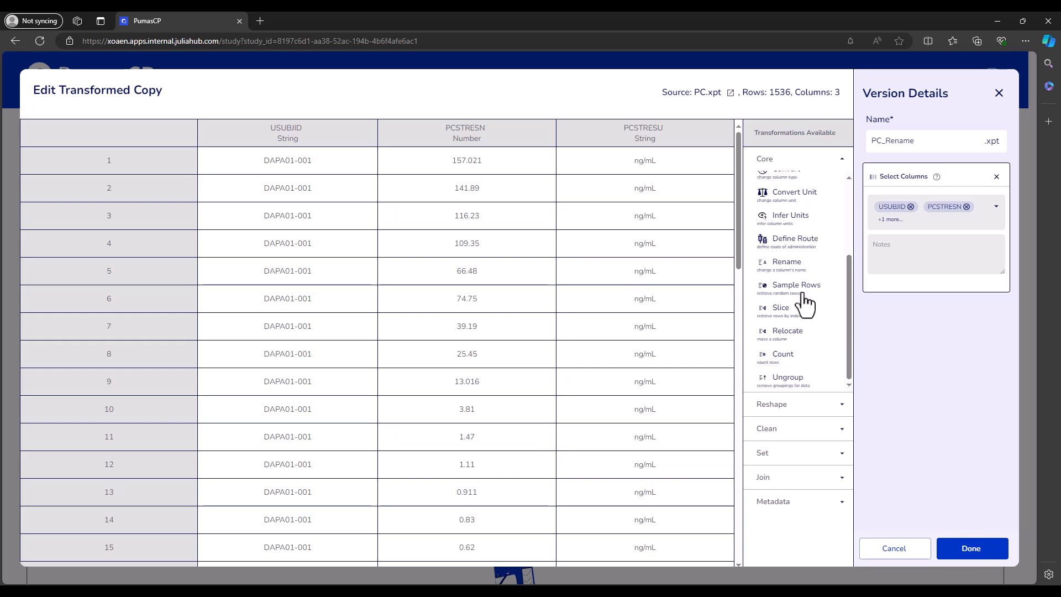
# - Add a Rename step renaming PCSTRESN to 'PCSTRESN (ng/mL)', then cancel the edit
pyautogui.click(791, 266)
pyautogui.click(891, 209)
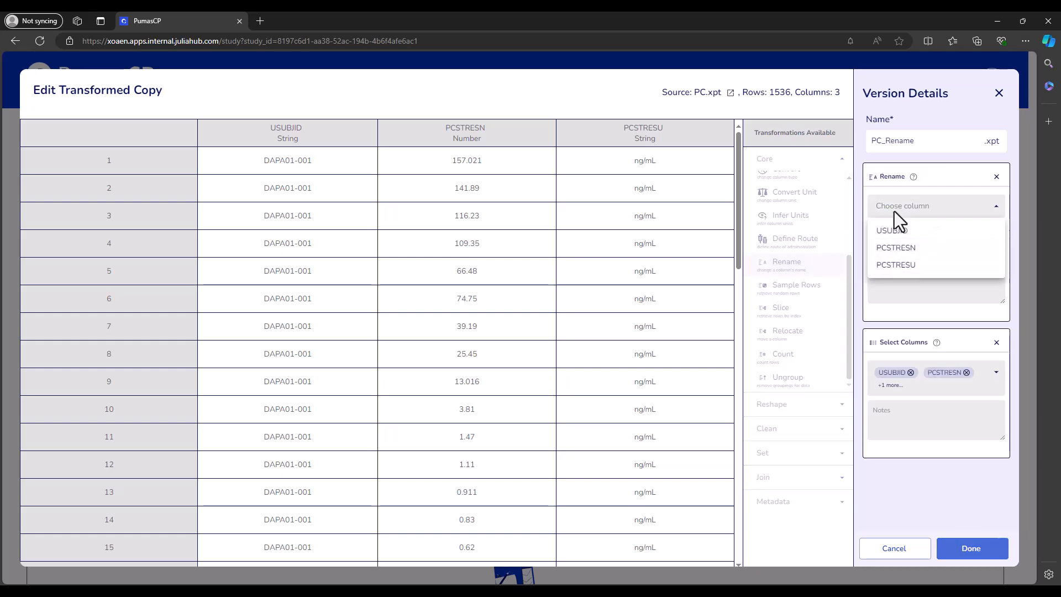
pyautogui.click(902, 250)
pyautogui.click(908, 250)
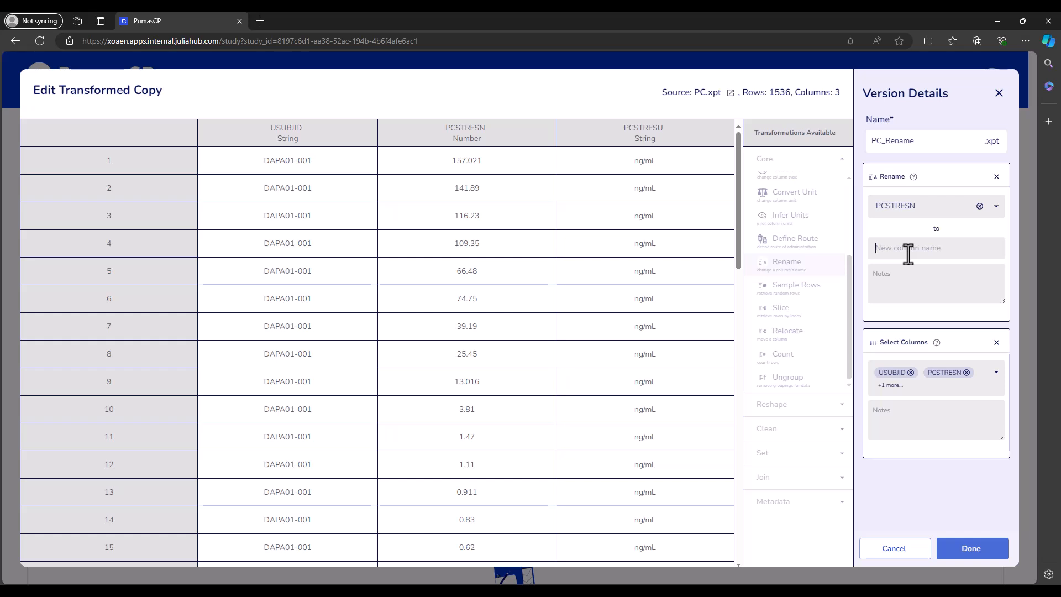
pyautogui.write('PCSTRE')
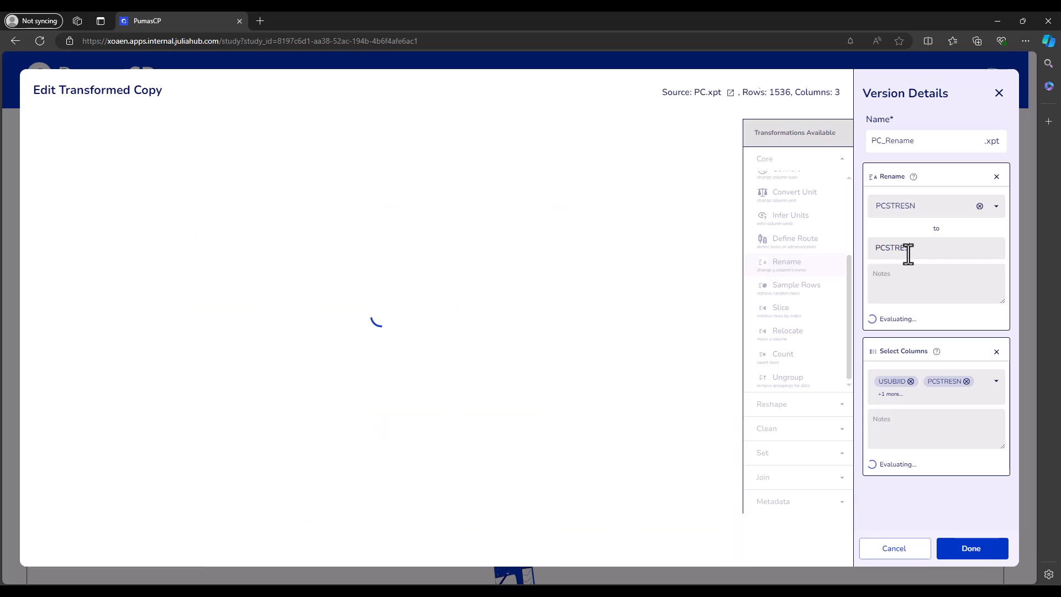
pyautogui.write('SN')
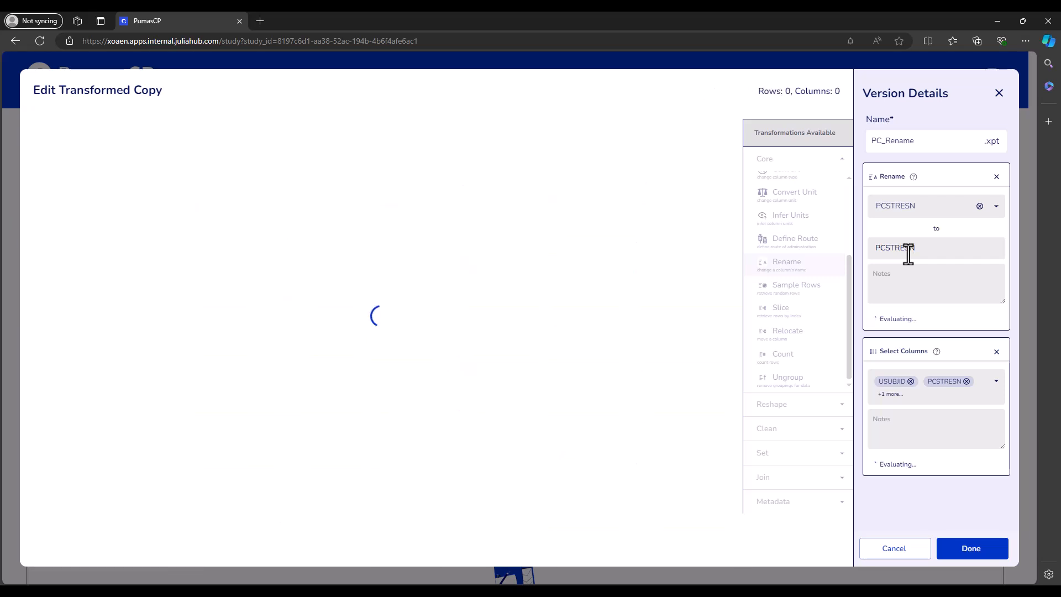
pyautogui.write(' (ng/mL)')
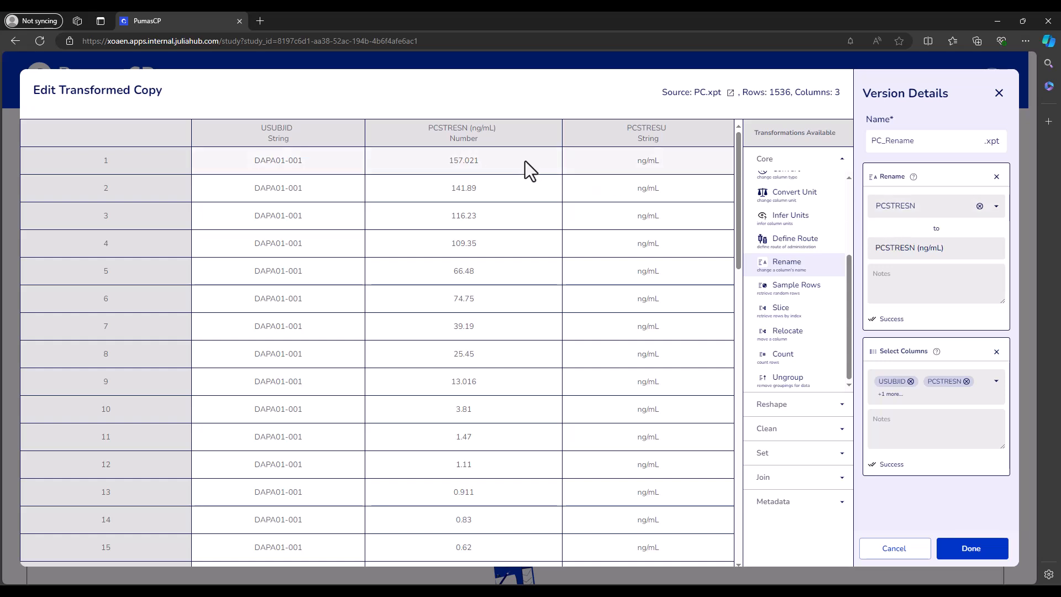
pyautogui.click(910, 552)
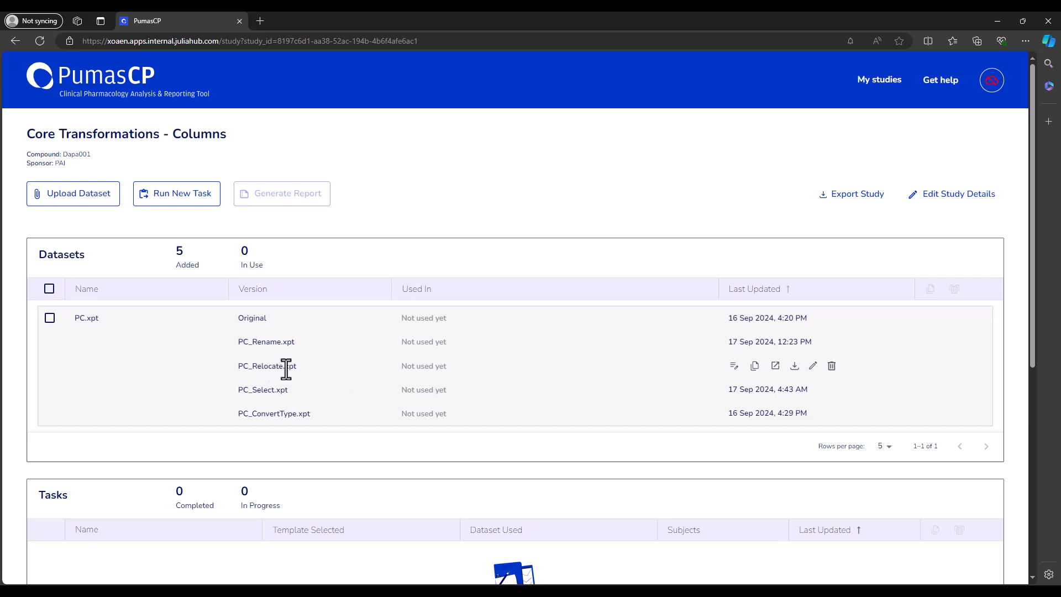
# - Open the PC_Relocate.xpt copy for editing and scroll down the Core transformations list
pyautogui.click(813, 366)
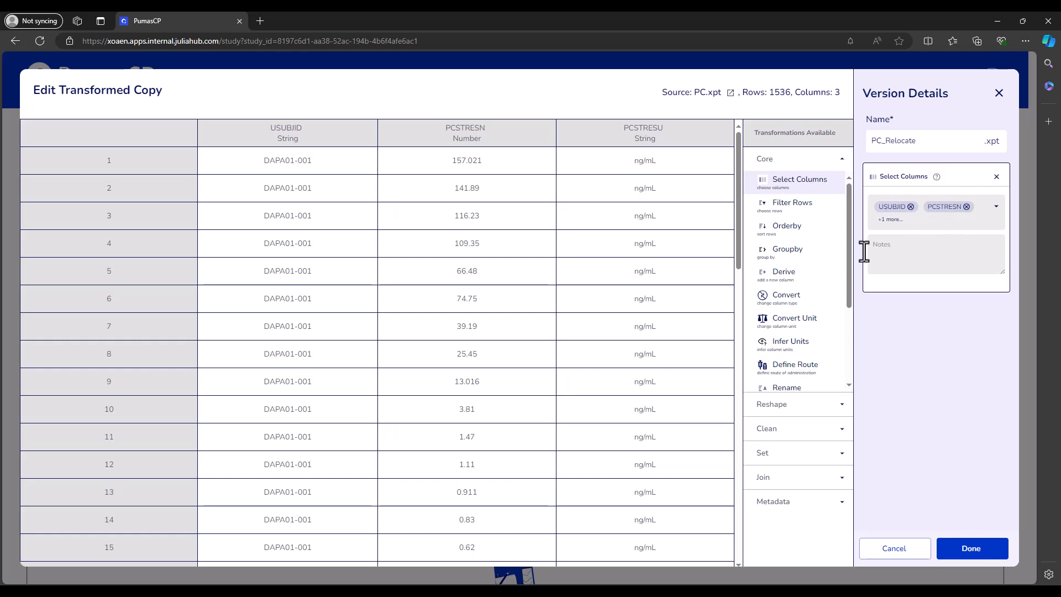
pyautogui.moveTo(851, 264); pyautogui.dragTo(846, 353)
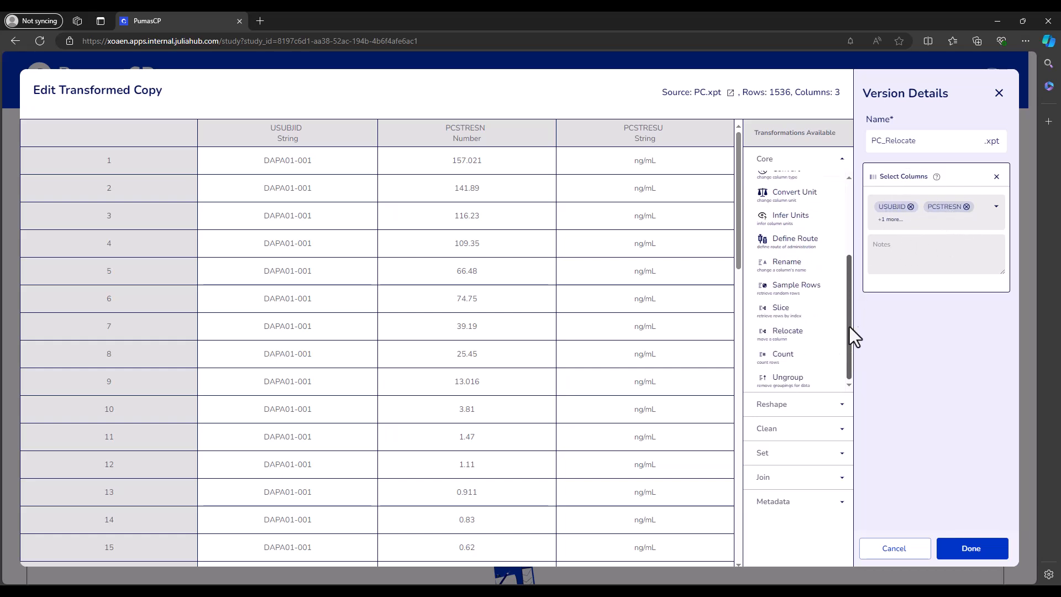
# - Add a Relocate step moving USUBJID after PCSTRESU, then cancel without saving
pyautogui.click(797, 336)
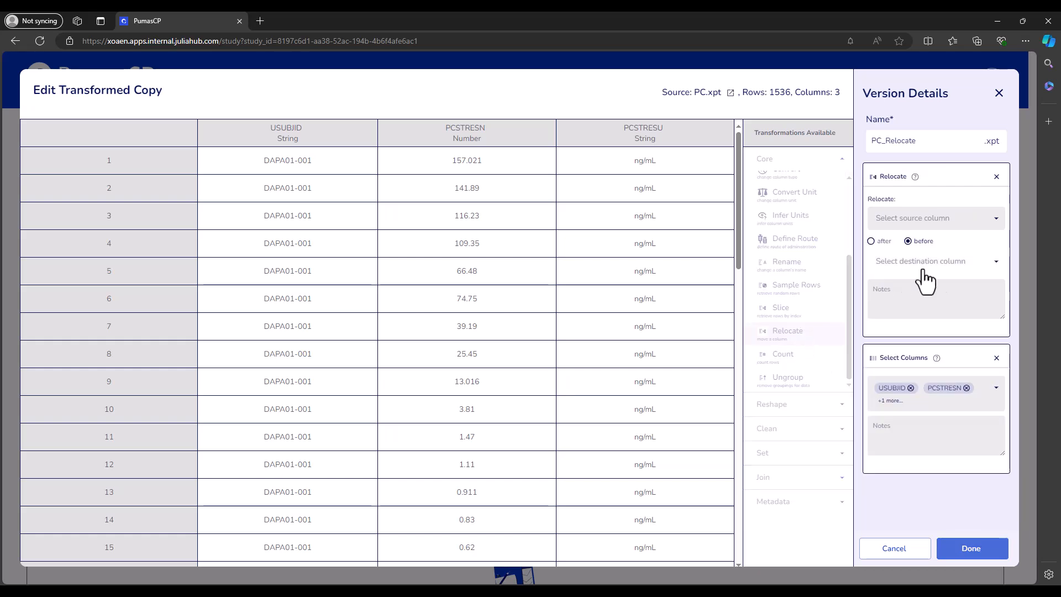
pyautogui.click(933, 221)
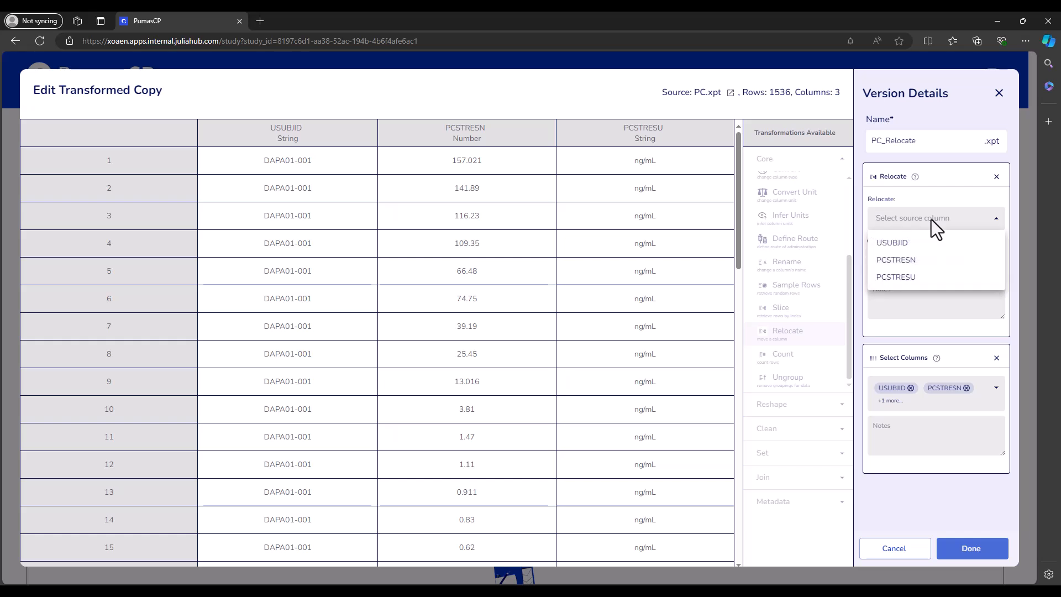
pyautogui.click(892, 244)
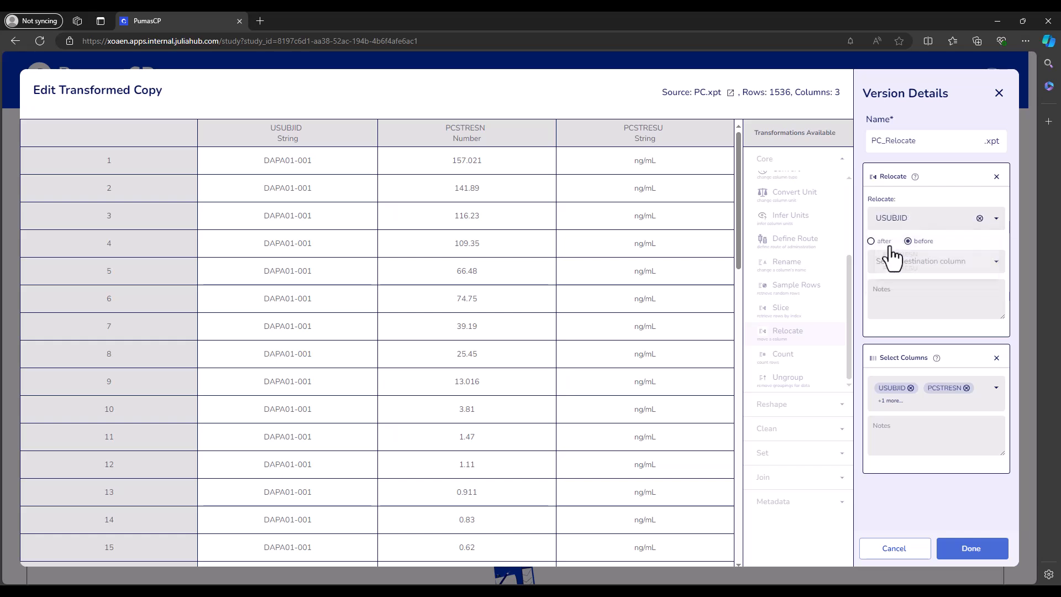
pyautogui.click(907, 242)
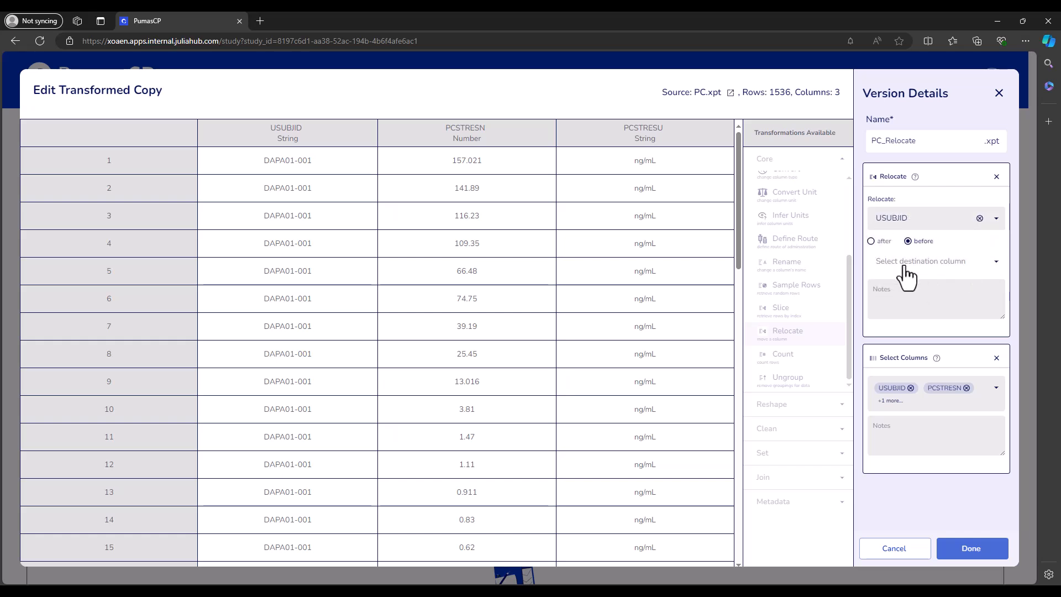
pyautogui.click(903, 264)
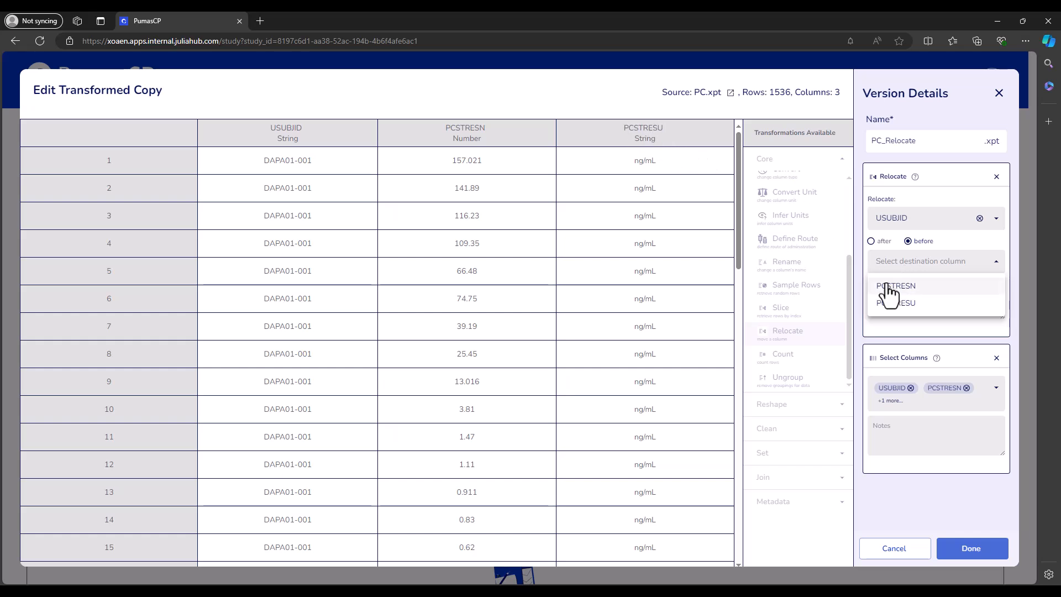
pyautogui.click(895, 303)
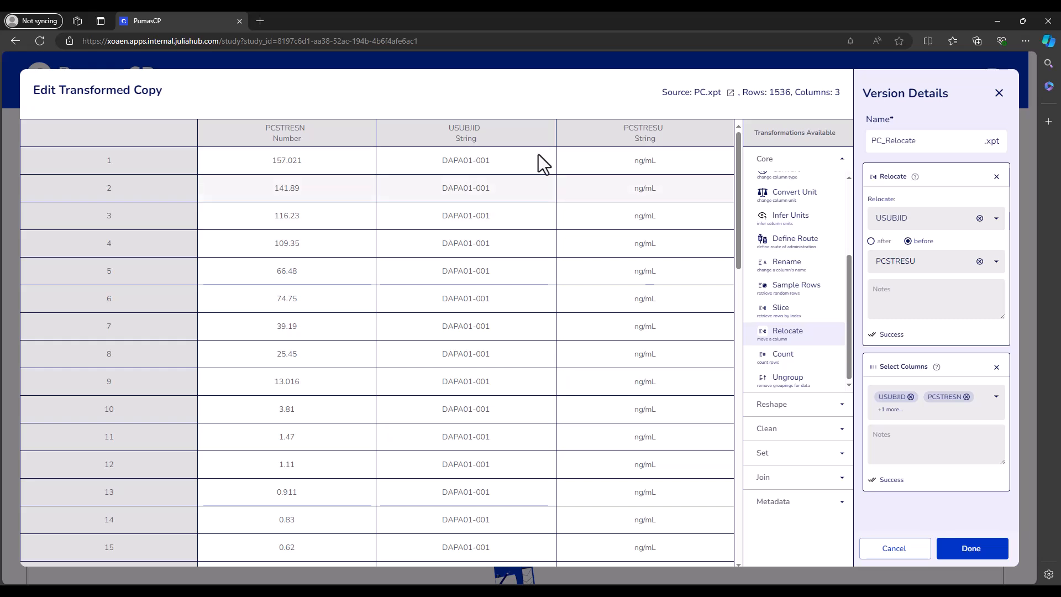
pyautogui.click(872, 243)
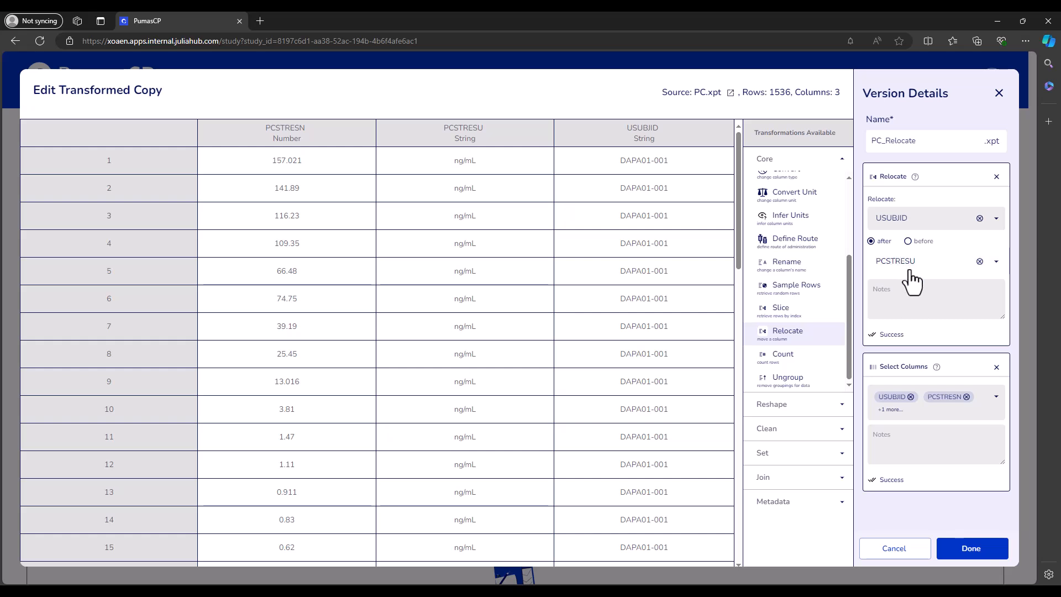
pyautogui.click(926, 556)
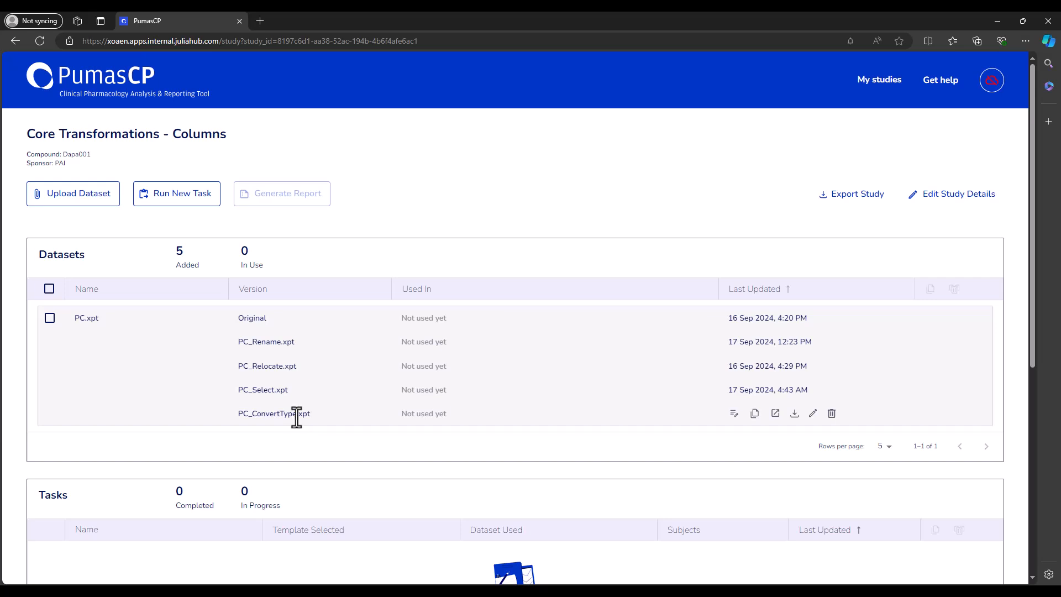
# - Open PC_ConvertType and examine its APERIOD Derive formula split(:VISIT, " ")[2]
pyautogui.click(813, 414)
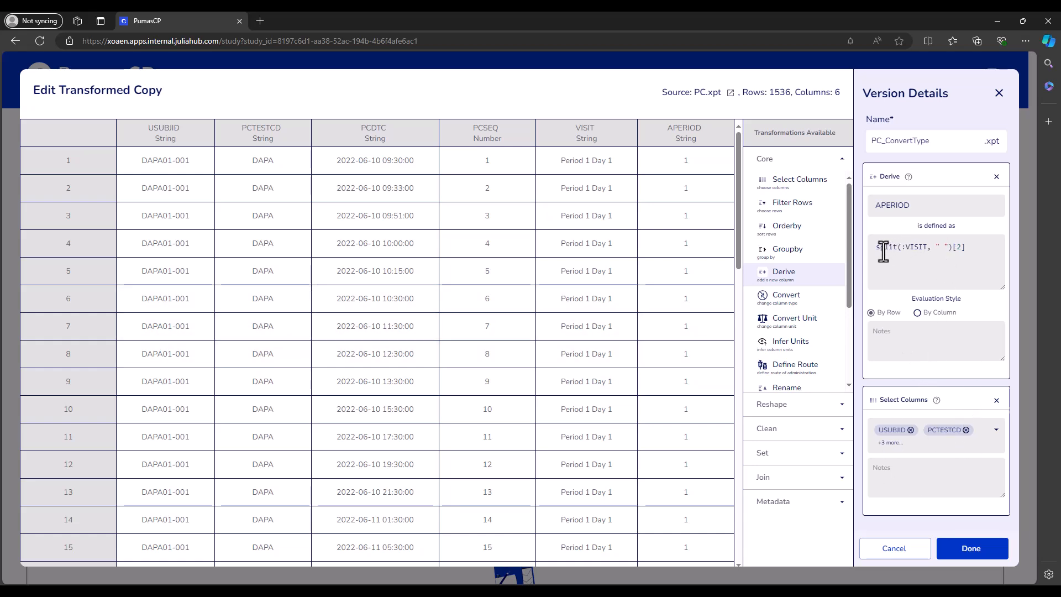
pyautogui.moveTo(876, 249); pyautogui.dragTo(897, 250)
pyautogui.moveTo(910, 207); pyautogui.dragTo(873, 210)
pyautogui.click(883, 246)
pyautogui.click(972, 249)
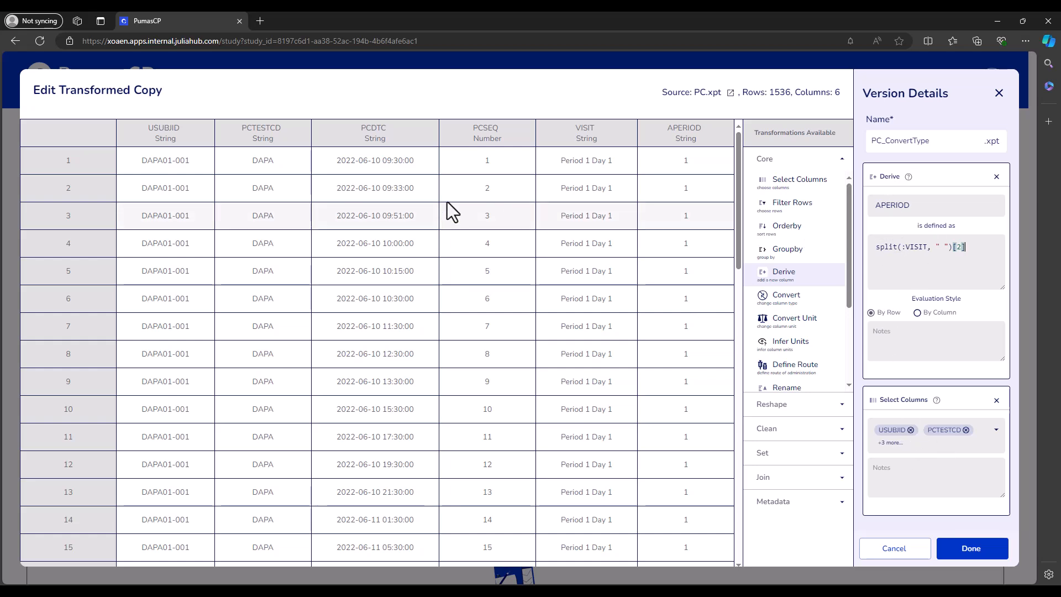
pyautogui.scroll(-2, 813, 331)
pyautogui.scroll(2, 813, 332)
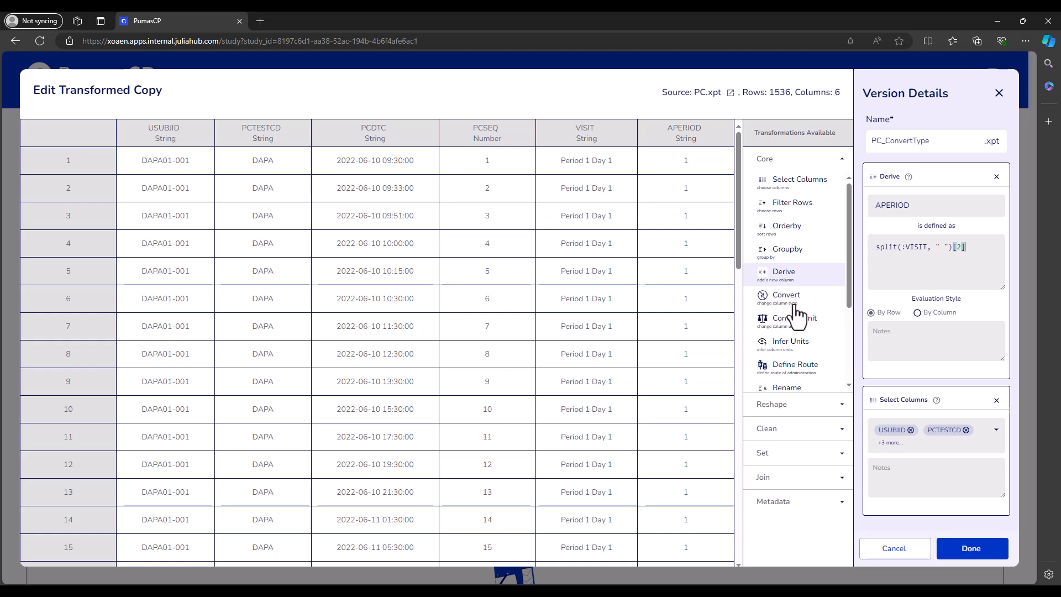
# - Add a Convert step, noting APERIOD's current String type, and list the columns to convert
pyautogui.click(794, 309)
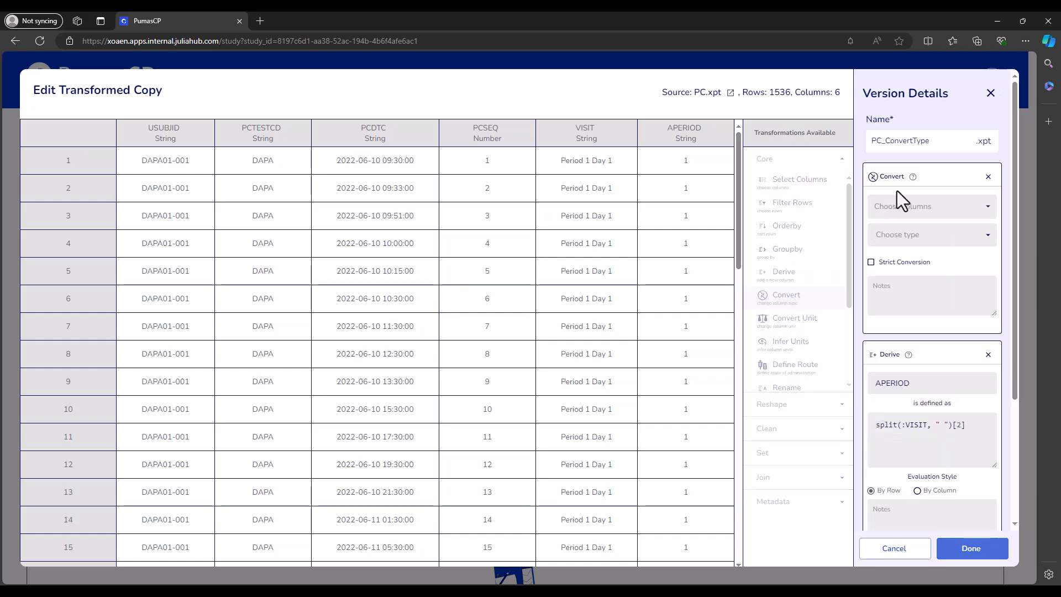
pyautogui.moveTo(668, 131); pyautogui.dragTo(699, 131)
pyautogui.doubleClick(693, 139)
pyautogui.click(705, 168)
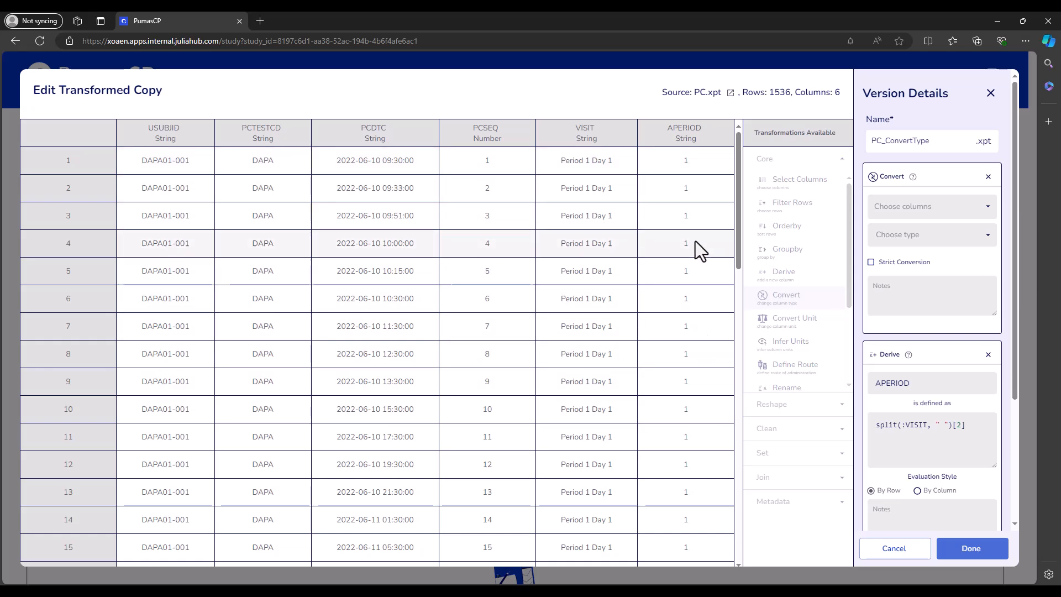
pyautogui.doubleClick(680, 138)
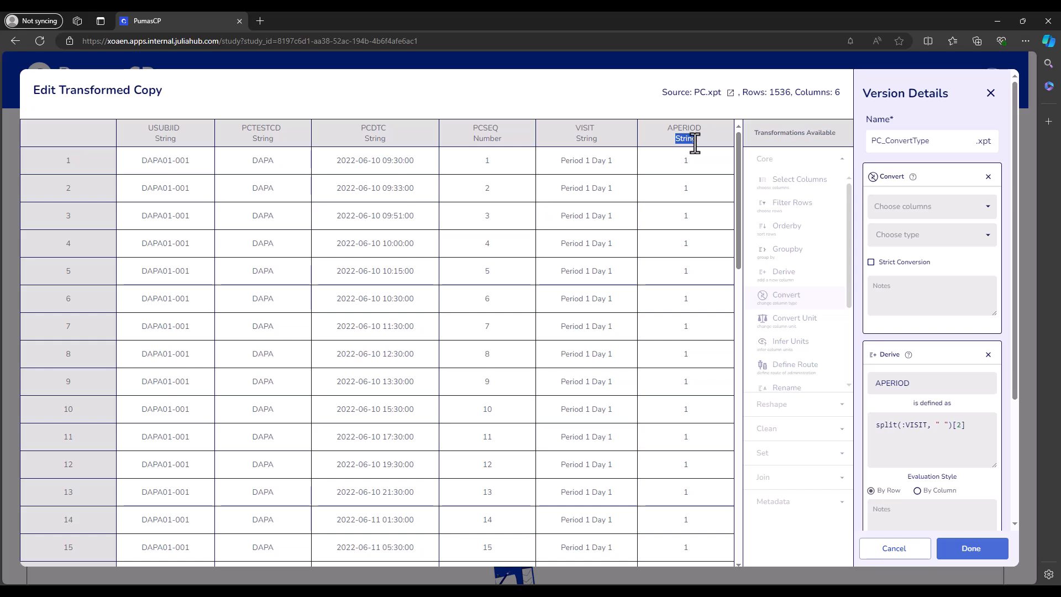
pyautogui.click(659, 140)
pyautogui.doubleClick(680, 138)
pyautogui.click(896, 207)
pyautogui.scroll(-2, 917, 252)
# - Pick APERIOD and set its target type to Integer
pyautogui.click(916, 283)
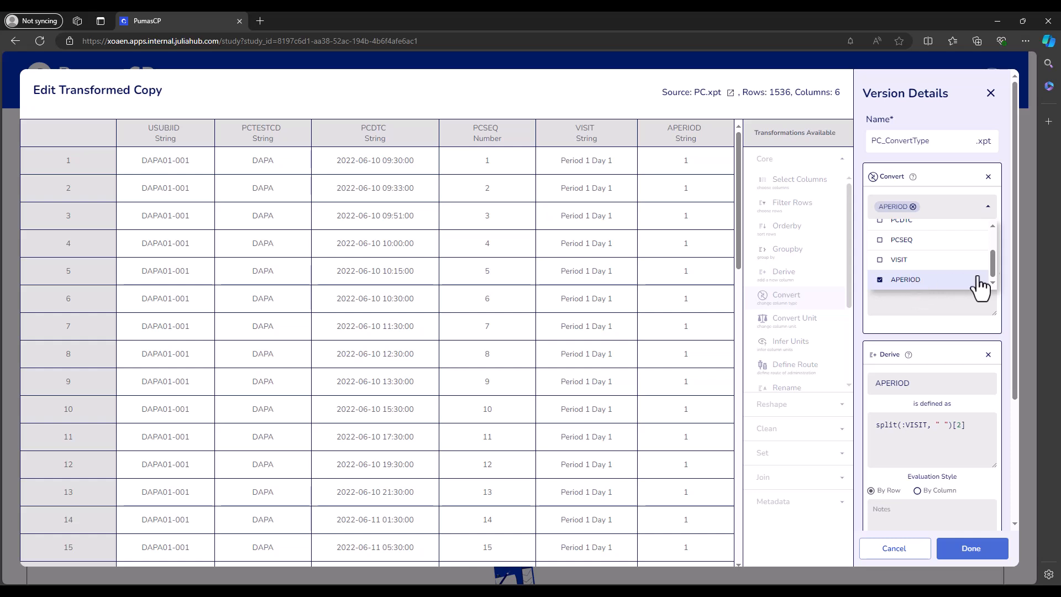
pyautogui.click(1008, 249)
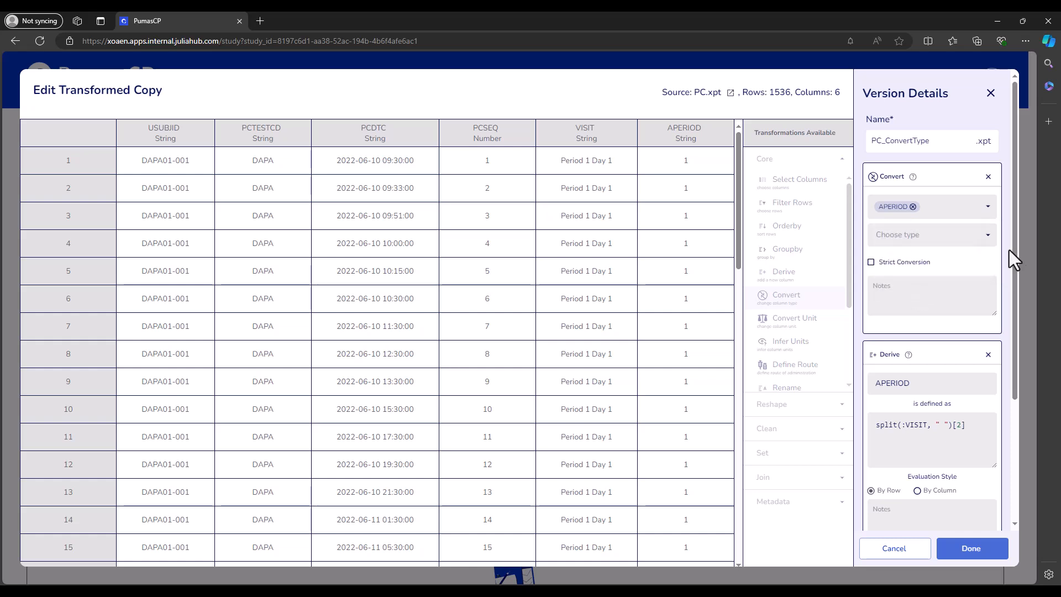
pyautogui.click(911, 237)
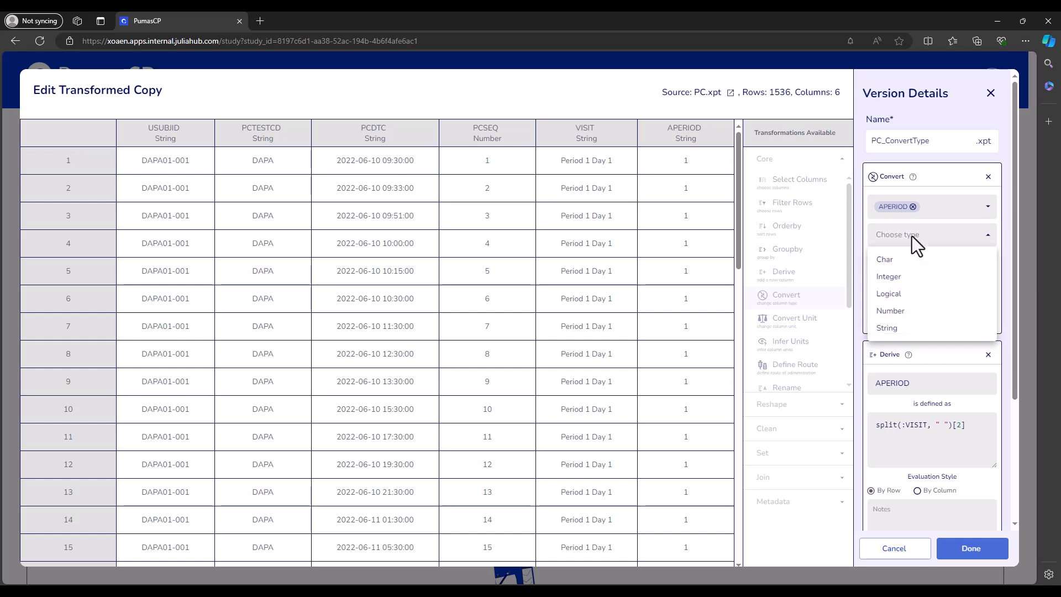
pyautogui.click(902, 279)
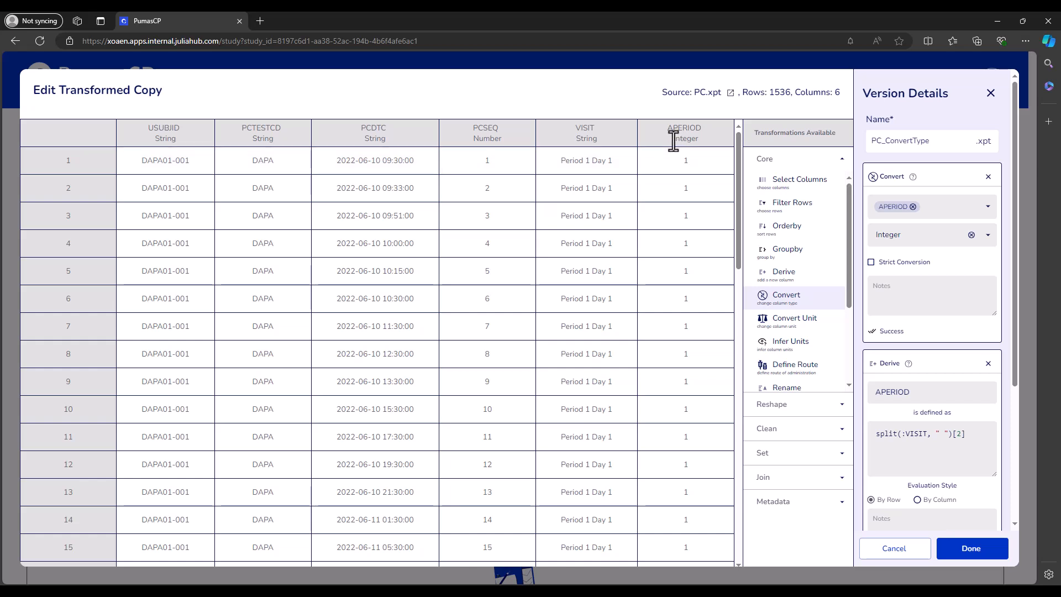
# - Review the other target types, keep Integer, then cancel the conversion edit
pyautogui.click(990, 243)
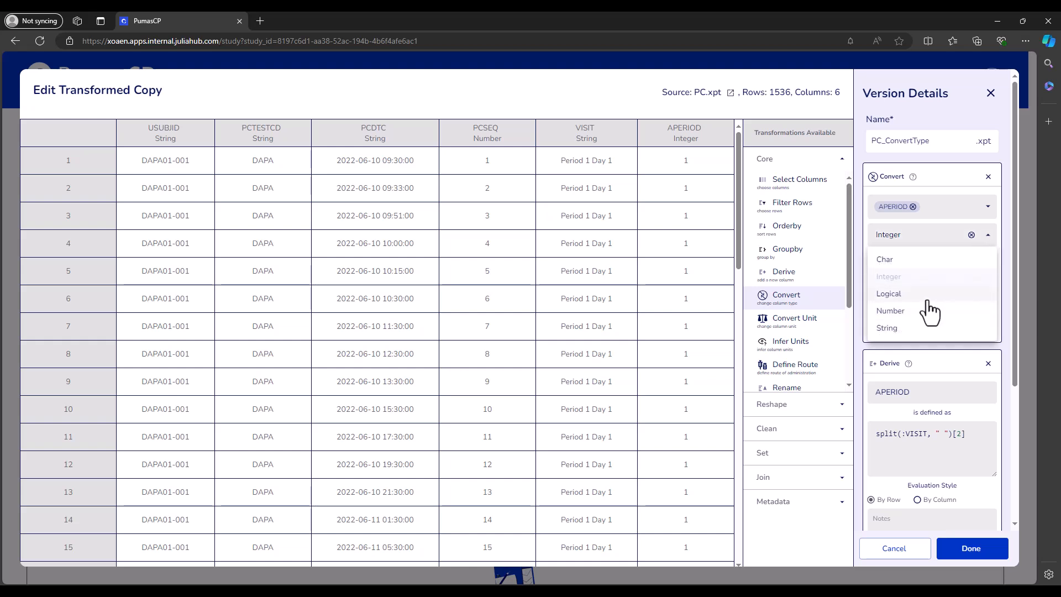
pyautogui.click(1010, 263)
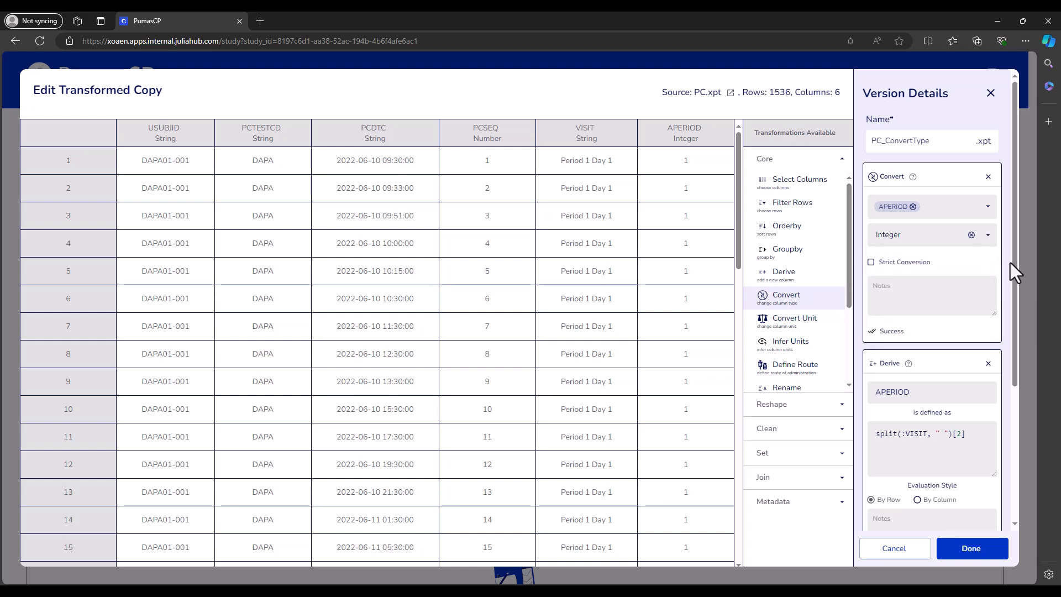
pyautogui.click(974, 245)
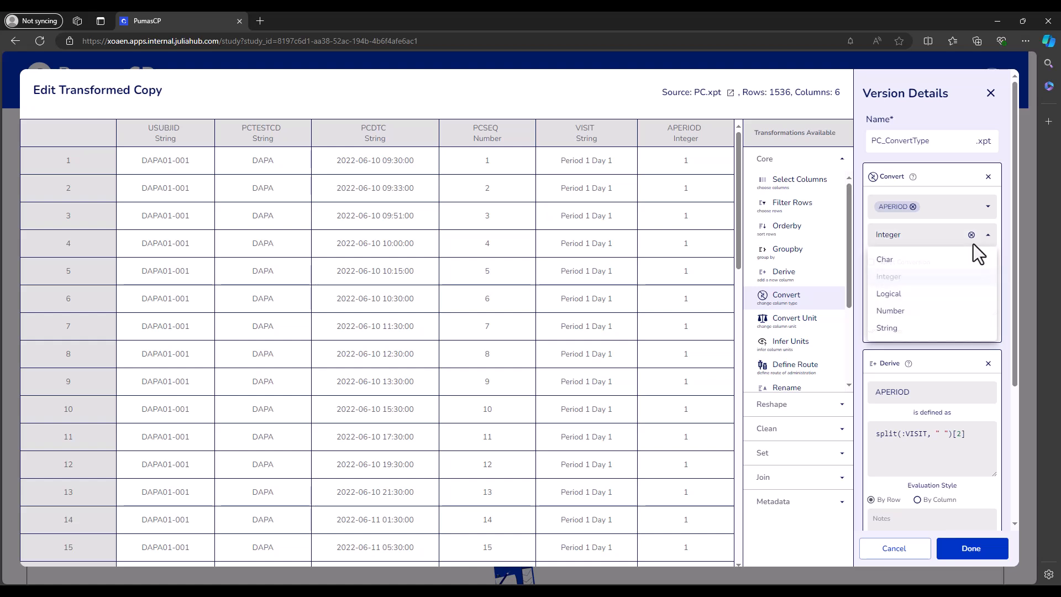
pyautogui.click(1003, 254)
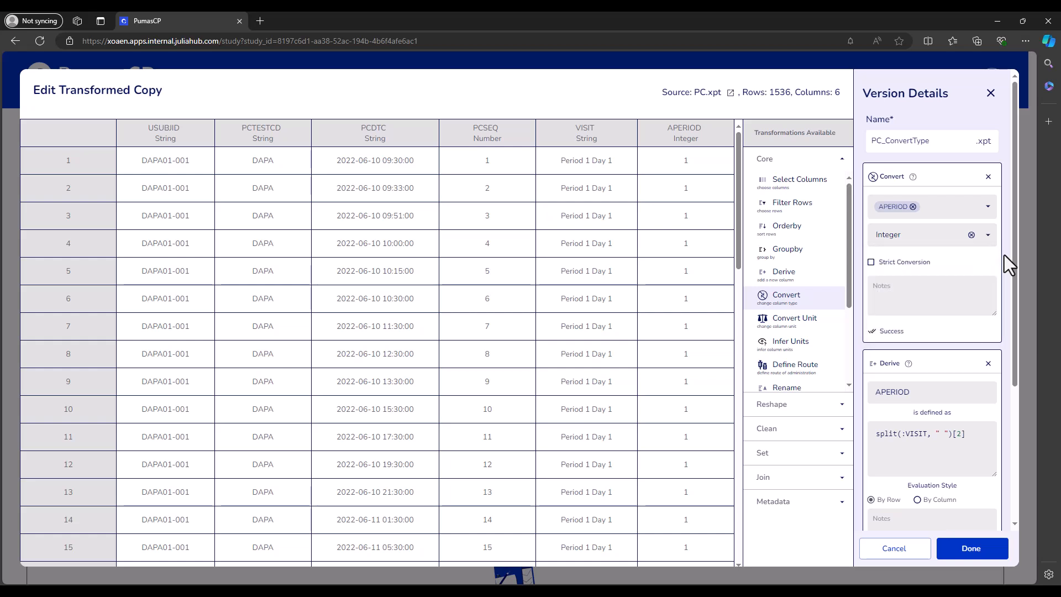
pyautogui.click(916, 557)
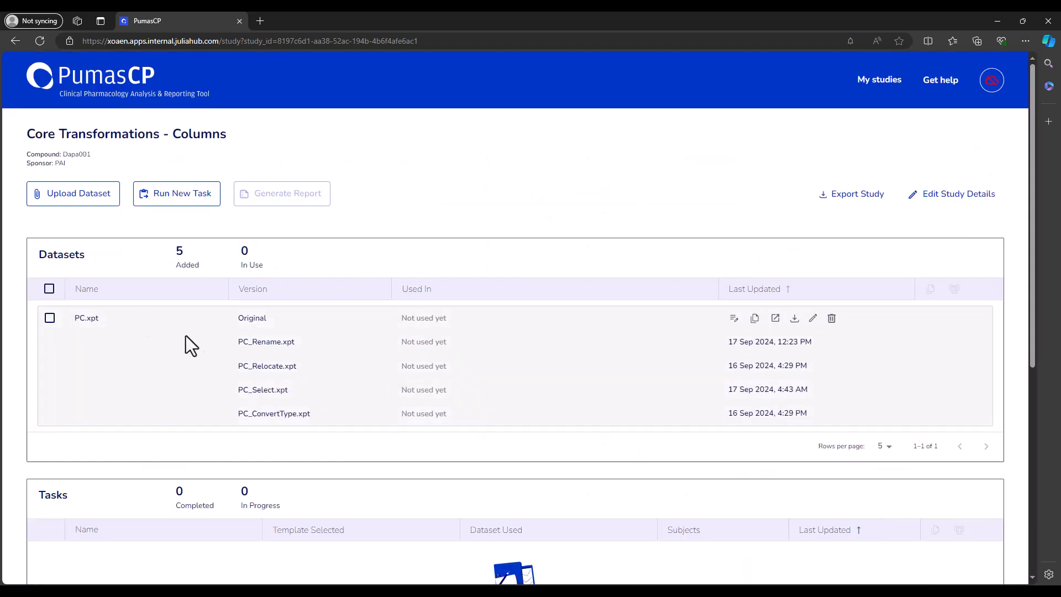